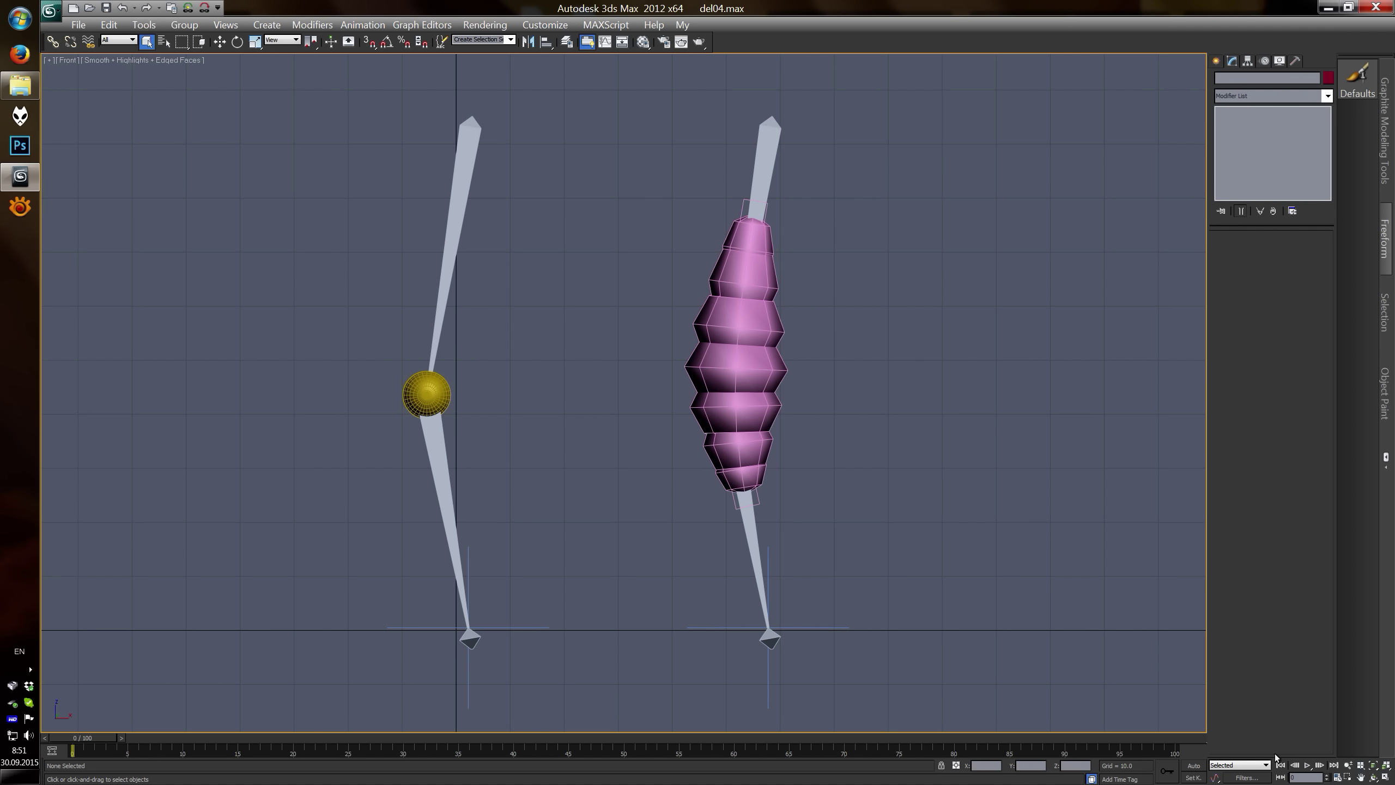
- Preview the arm-bending animation, then rewind the timeline to frame 0
left_click(1308, 766)
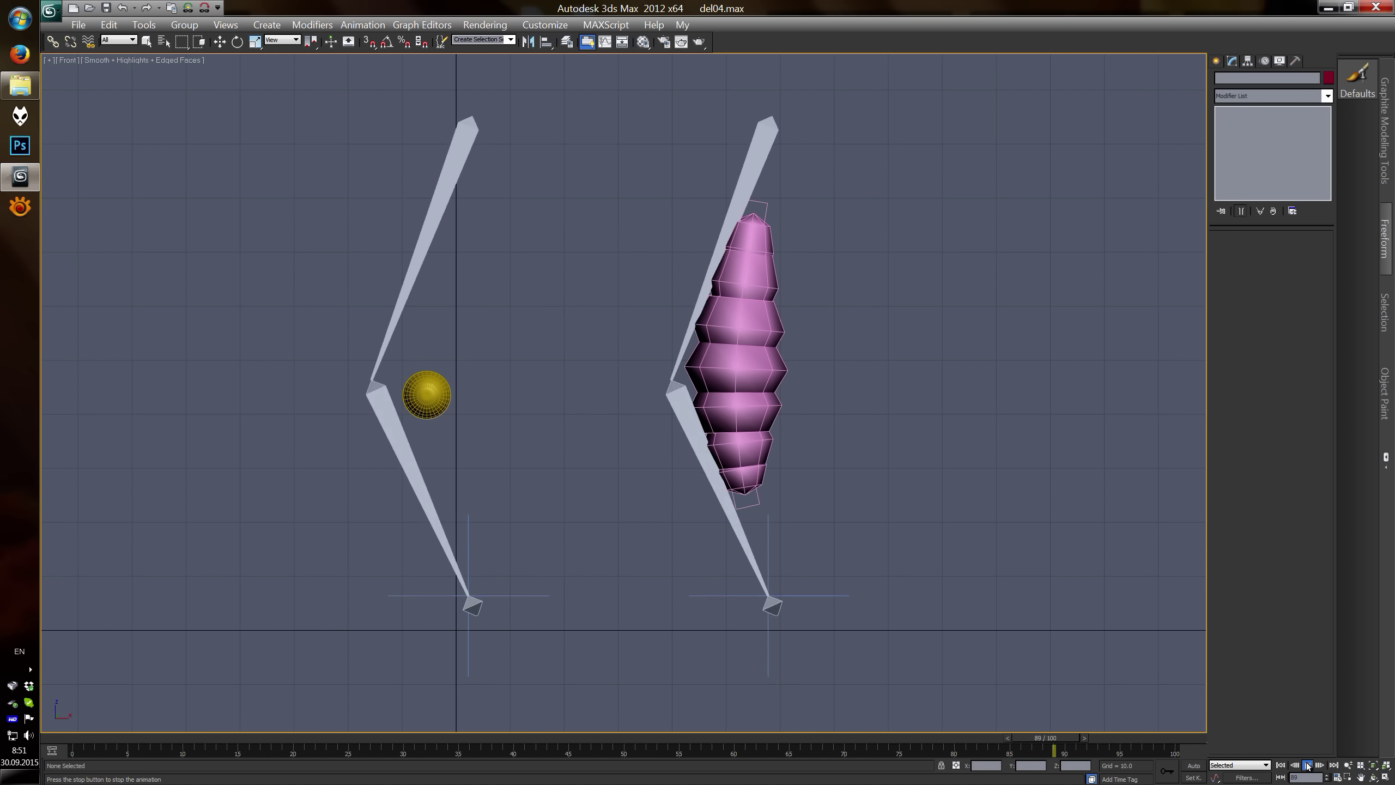
left_click(1307, 765)
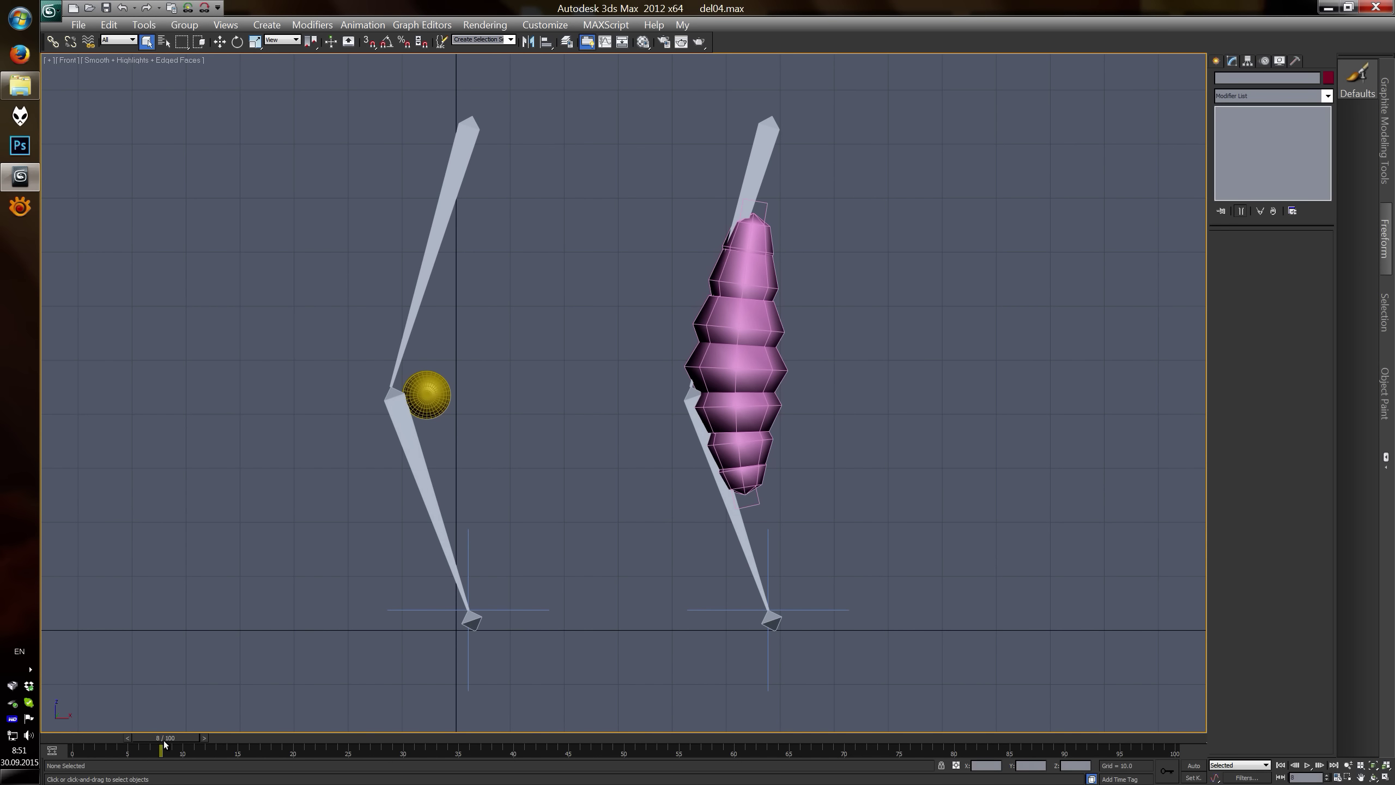
left_click_drag(163, 737, 32, 737)
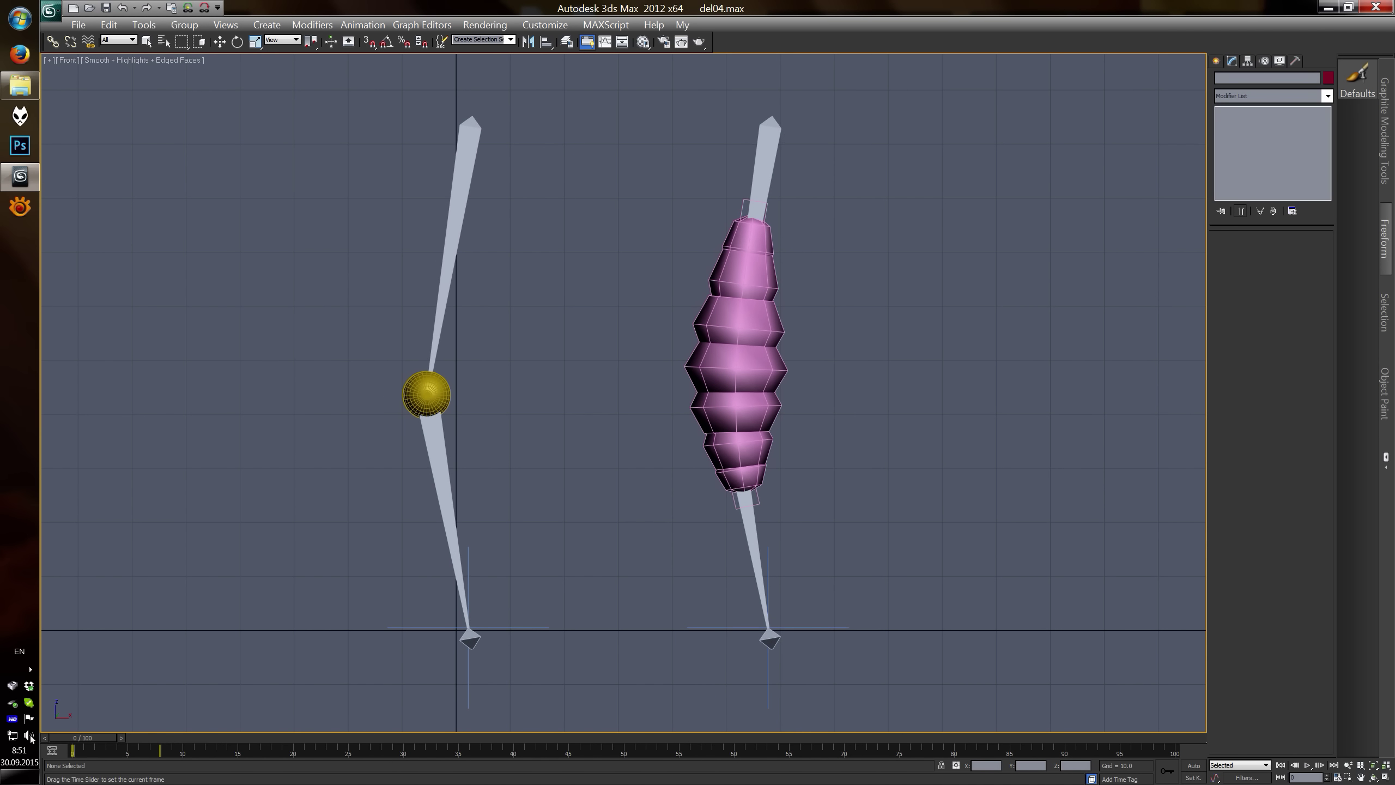
- Link the yellow sphere to its arm bone with Select and Link
left_click(435, 392)
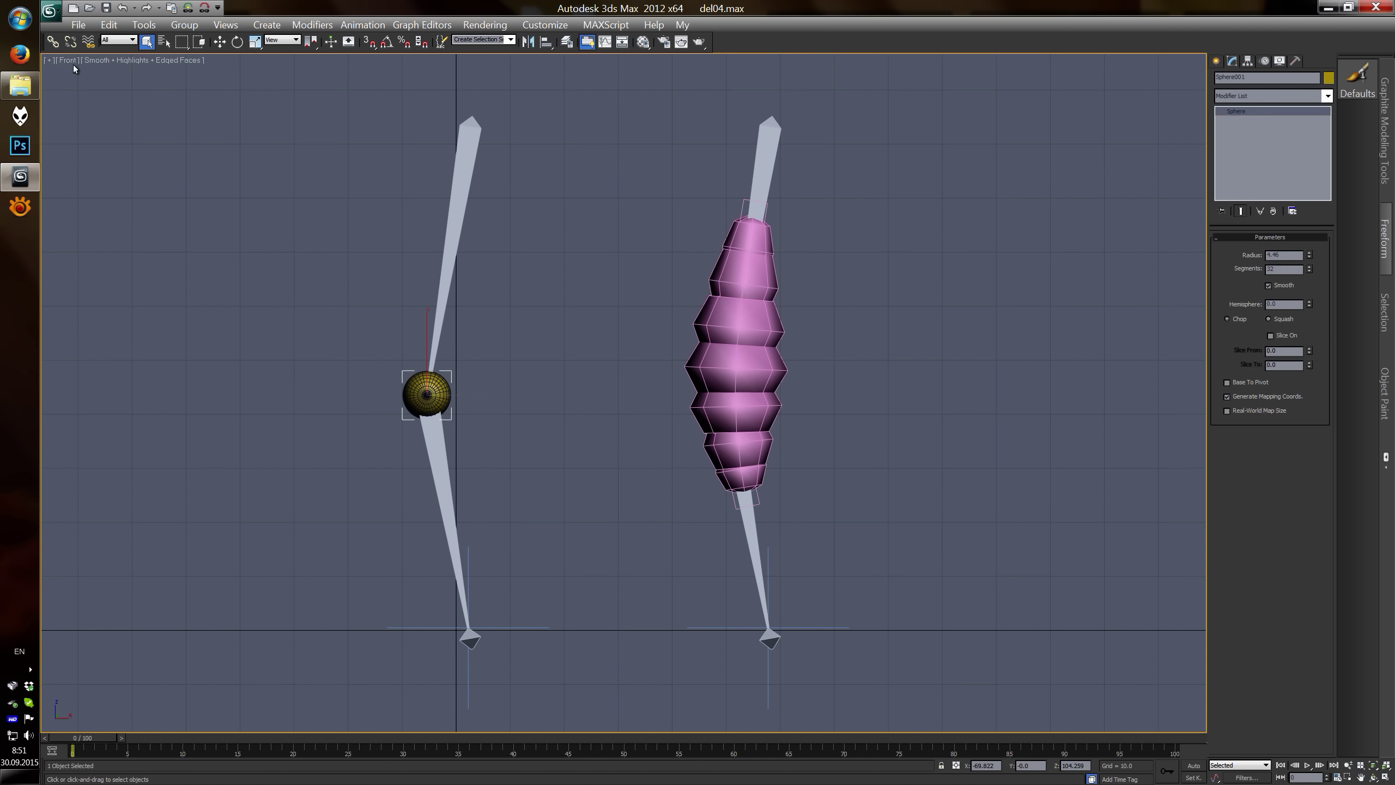
left_click(52, 42)
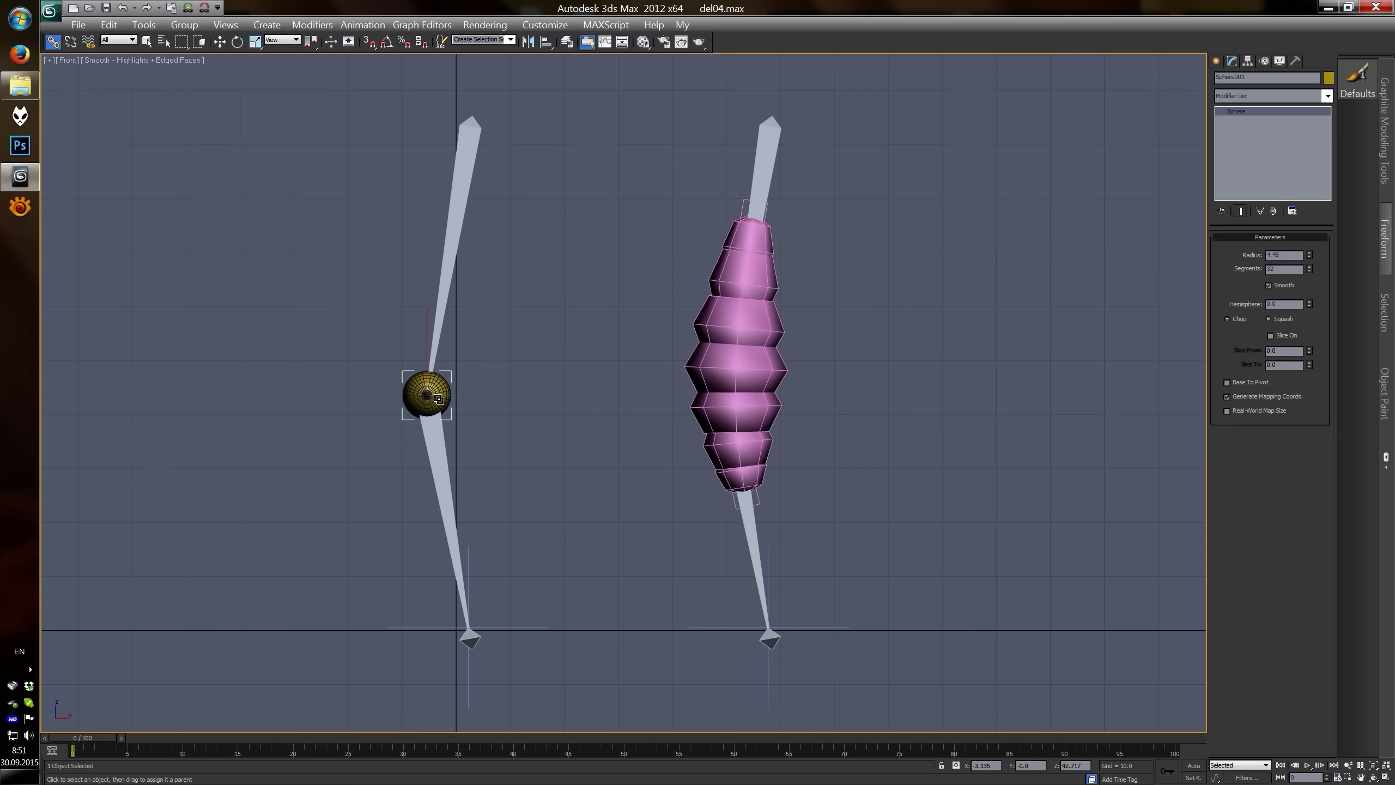
left_click_drag(443, 463, 441, 464)
left_click(146, 41)
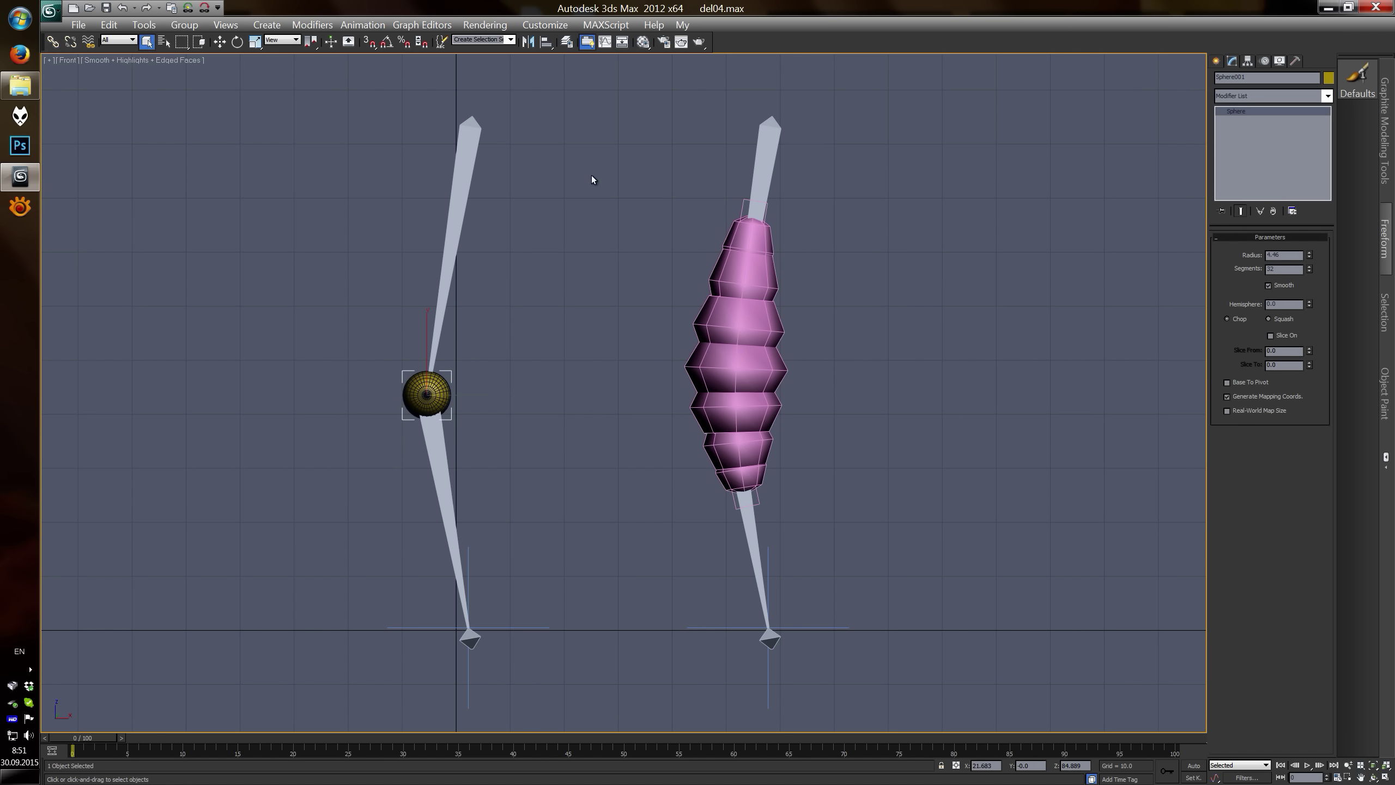
left_click(742, 201)
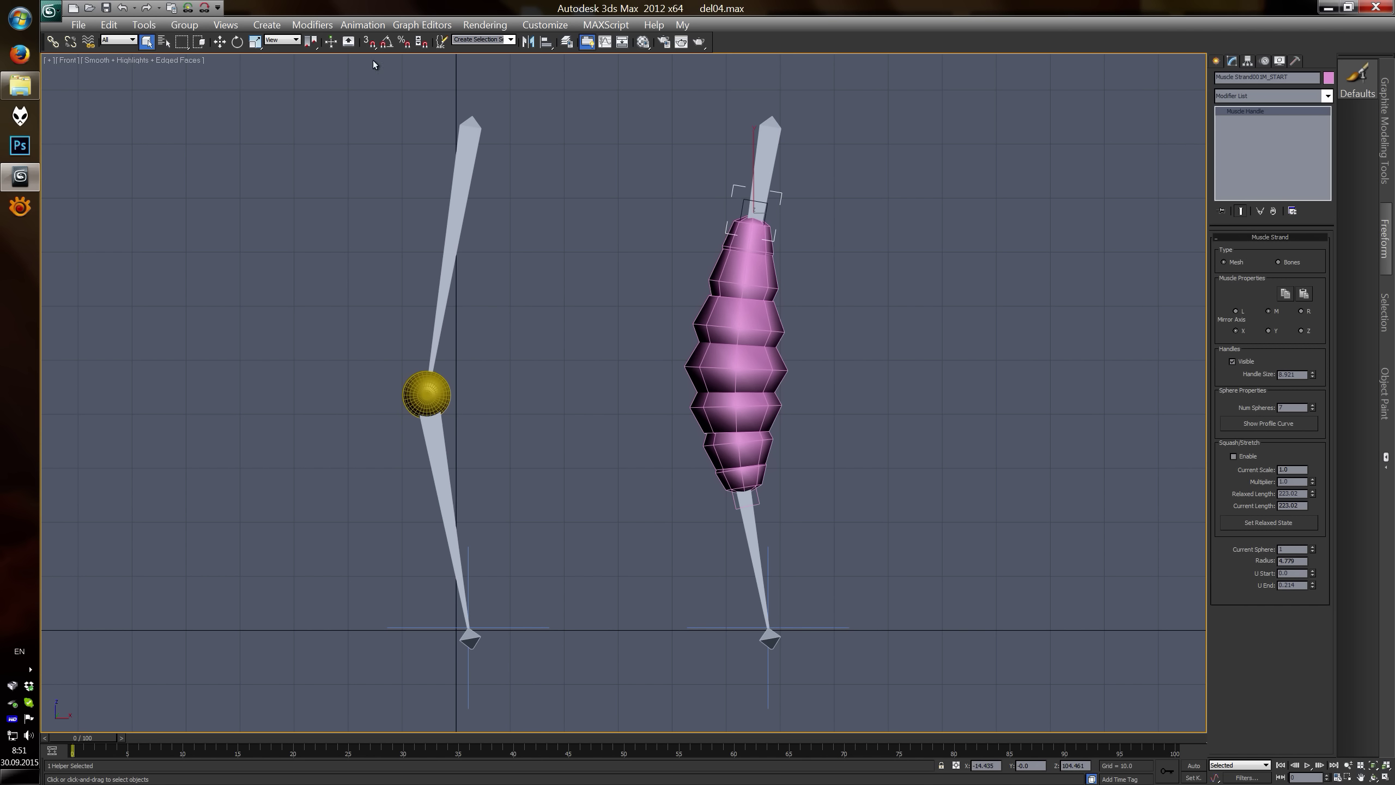
- Link-constrain the muscle's top handle to Bone004
left_click(363, 25)
mouse_move(382, 93)
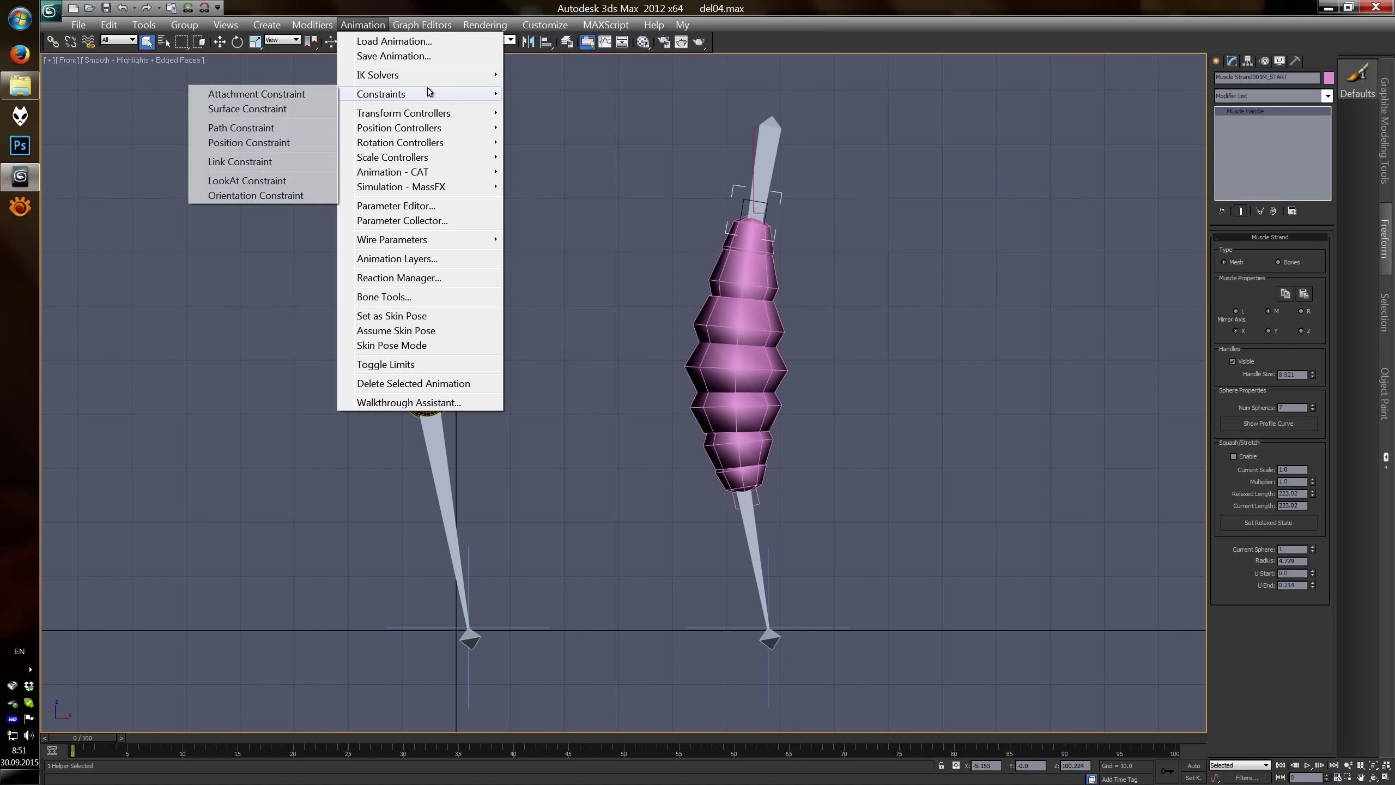
left_click(278, 159)
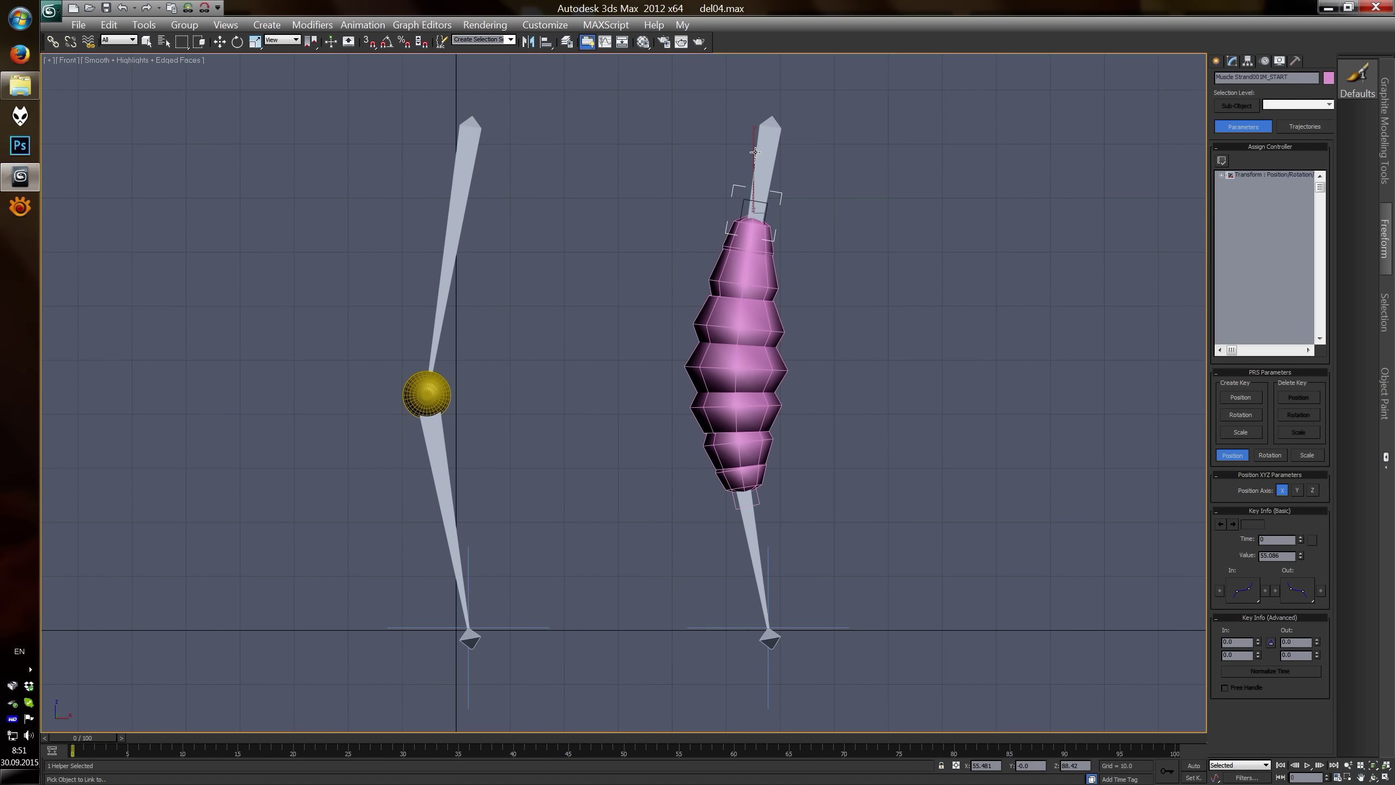
left_click(767, 149)
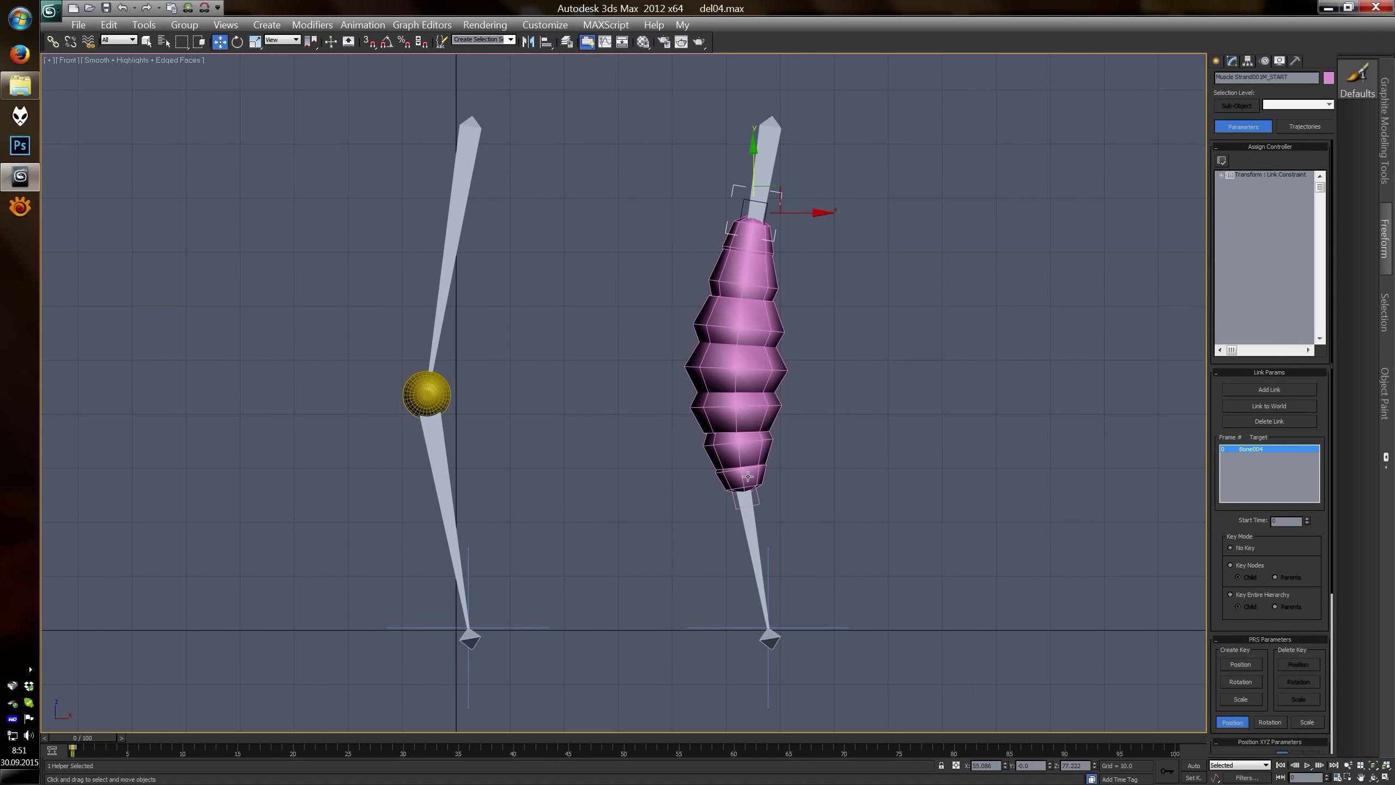
- Link-constrain the muscle's bottom handle to Bone006
left_click(760, 503)
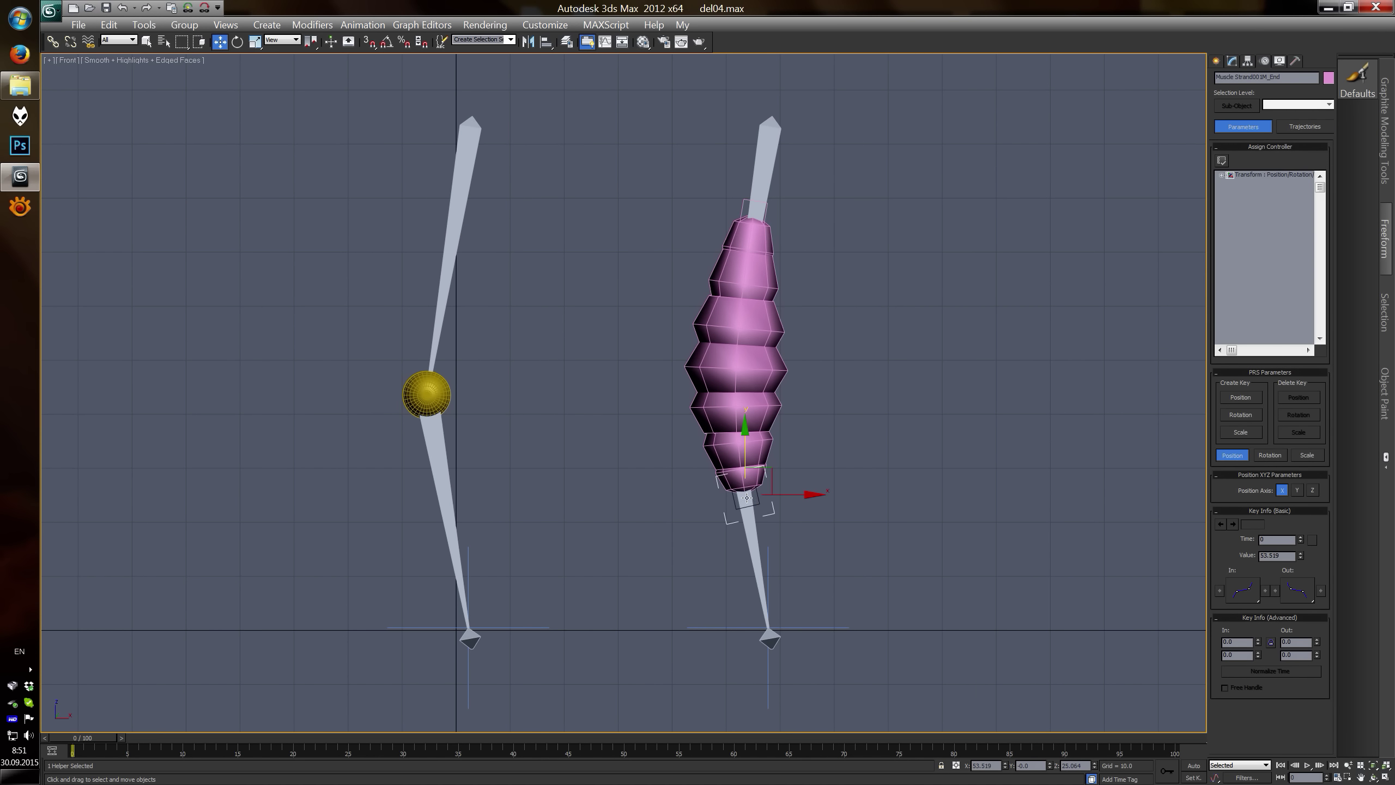
left_click(371, 27)
mouse_move(384, 94)
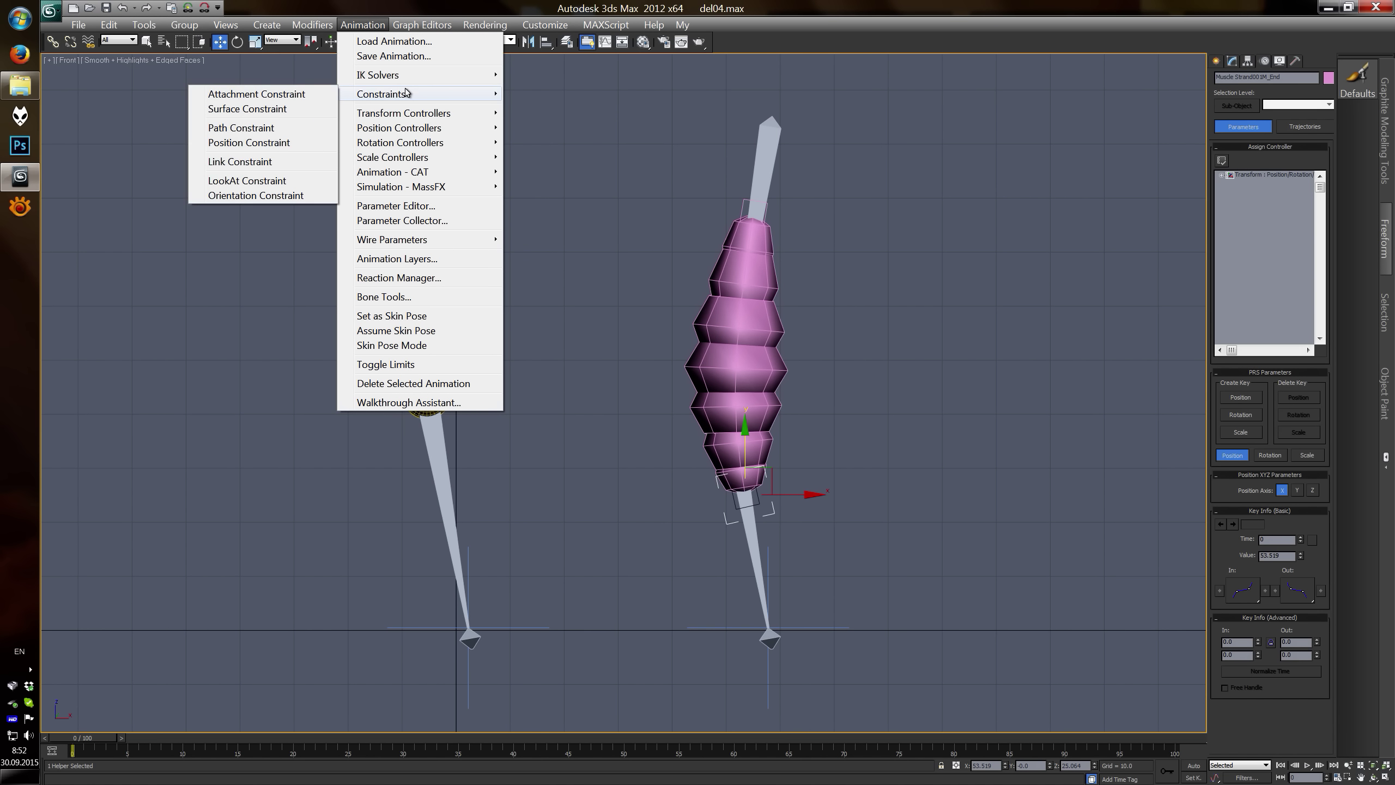
left_click(294, 160)
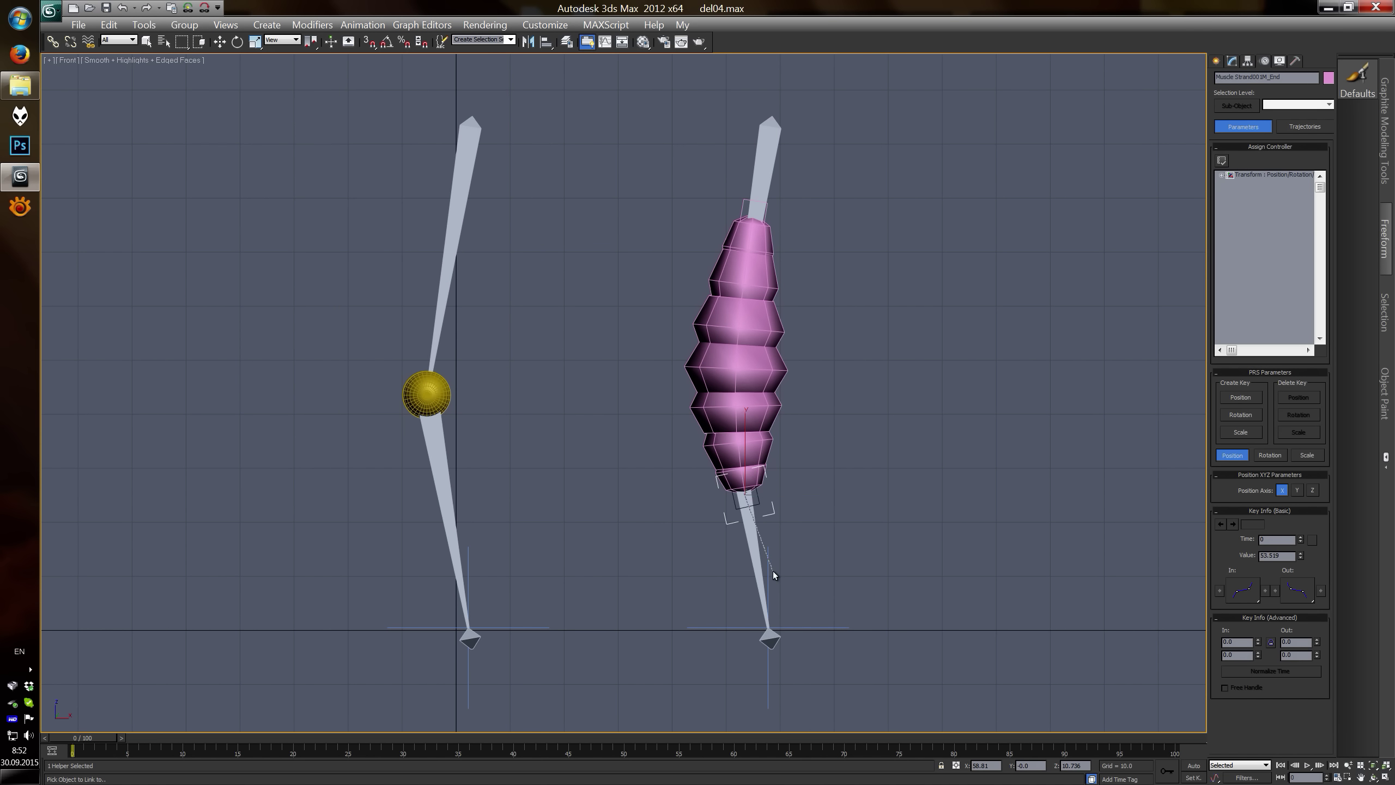
left_click(756, 543)
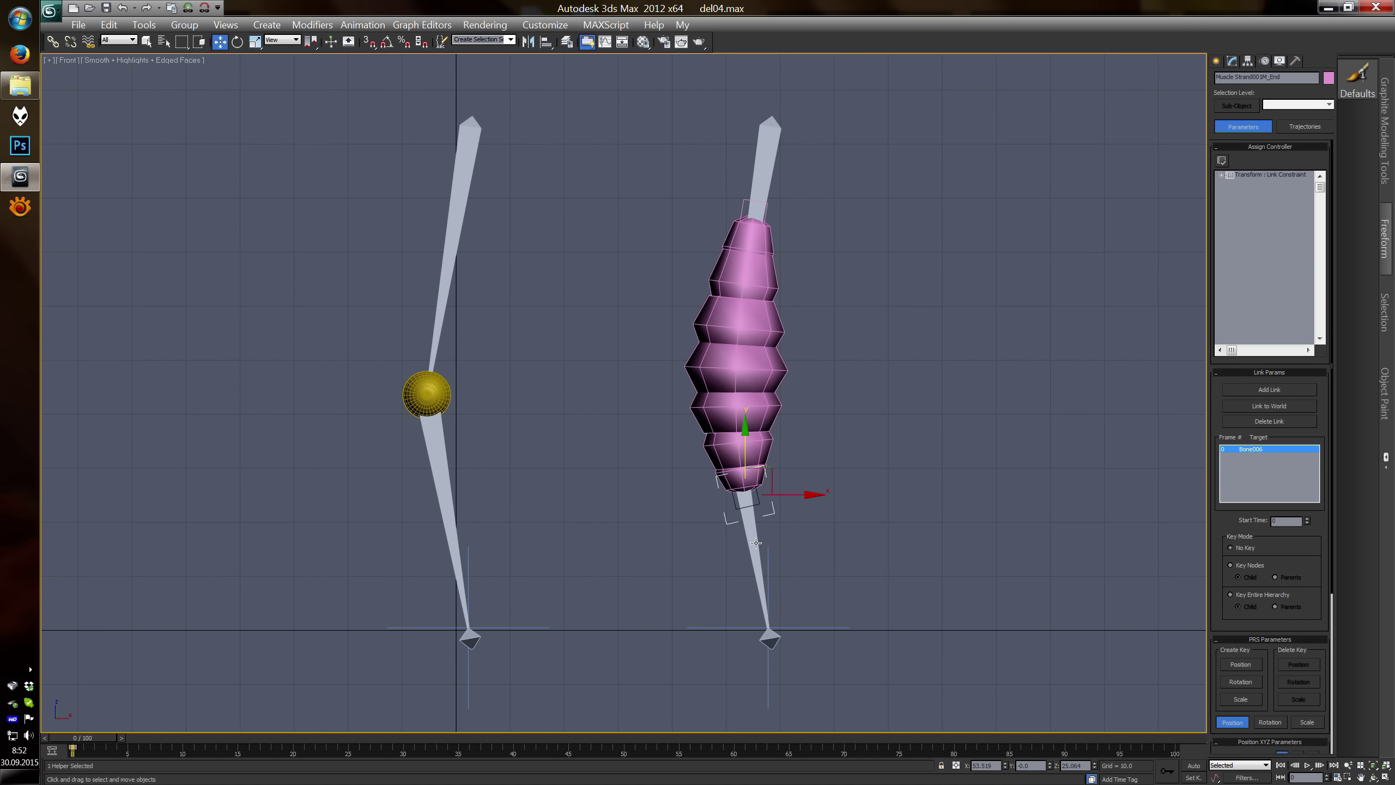
- Scrub to frame 42 to test the muscle, then return to frame 0
left_click_drag(88, 739, 525, 730)
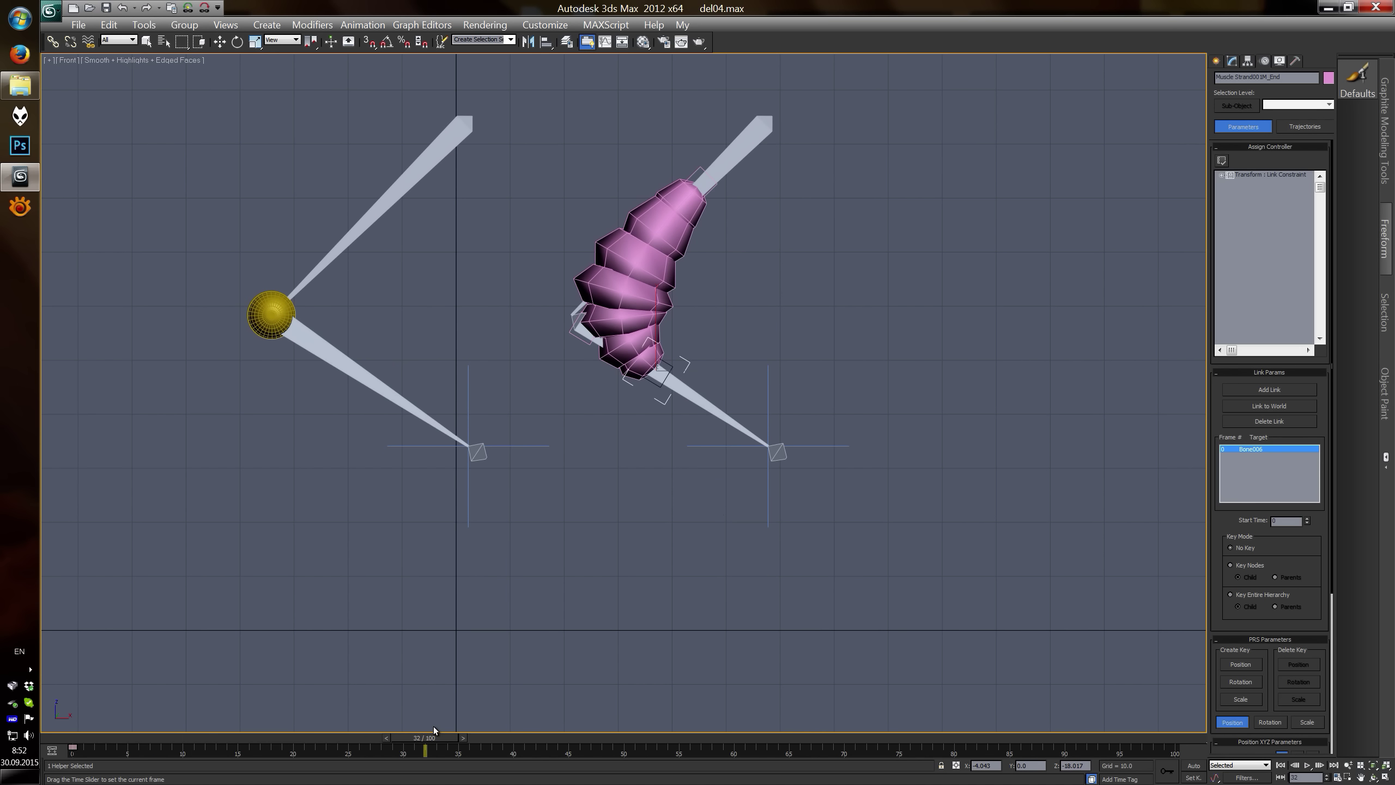
key("Home")
key("w")
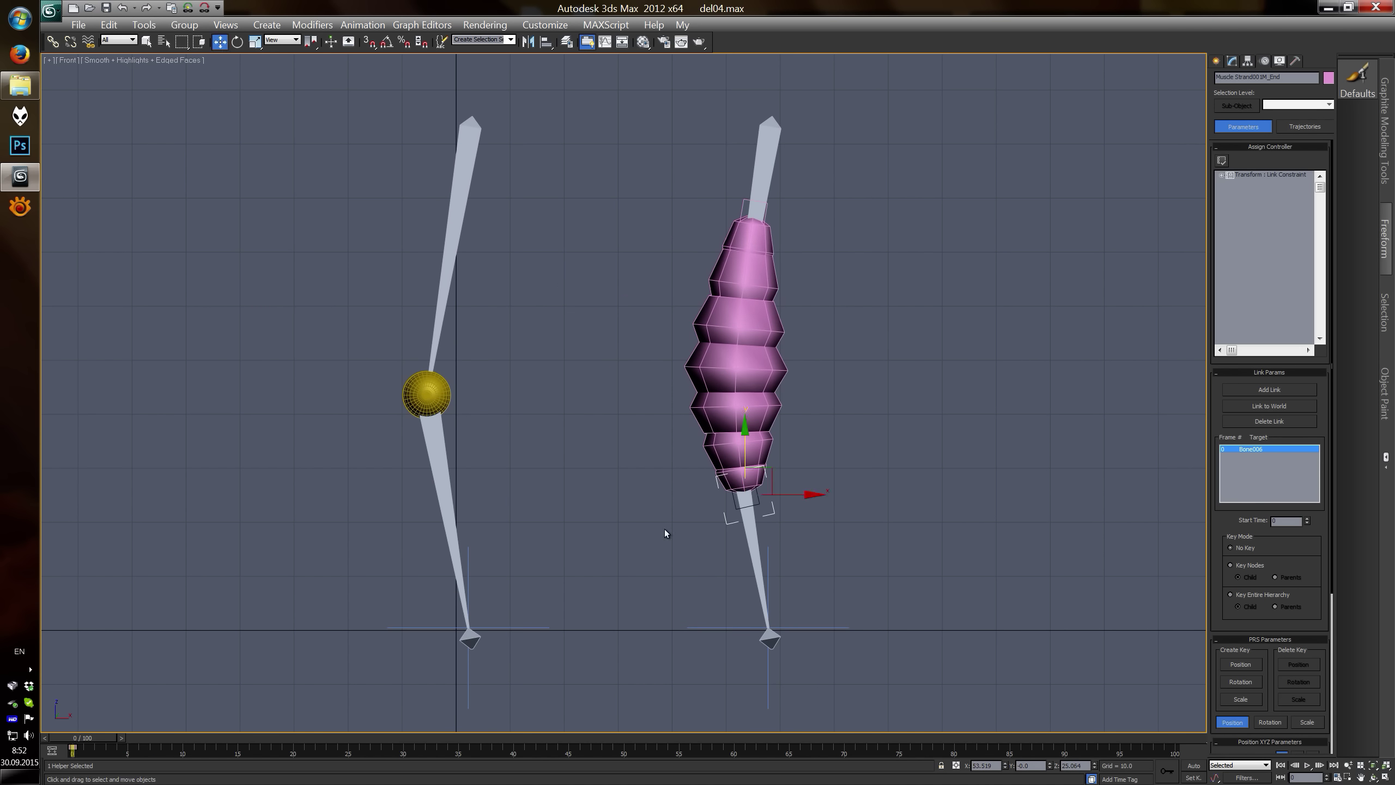
- Select the pink muscle mesh and toggle its Edit Mesh modifier off and on
left_click(1233, 62)
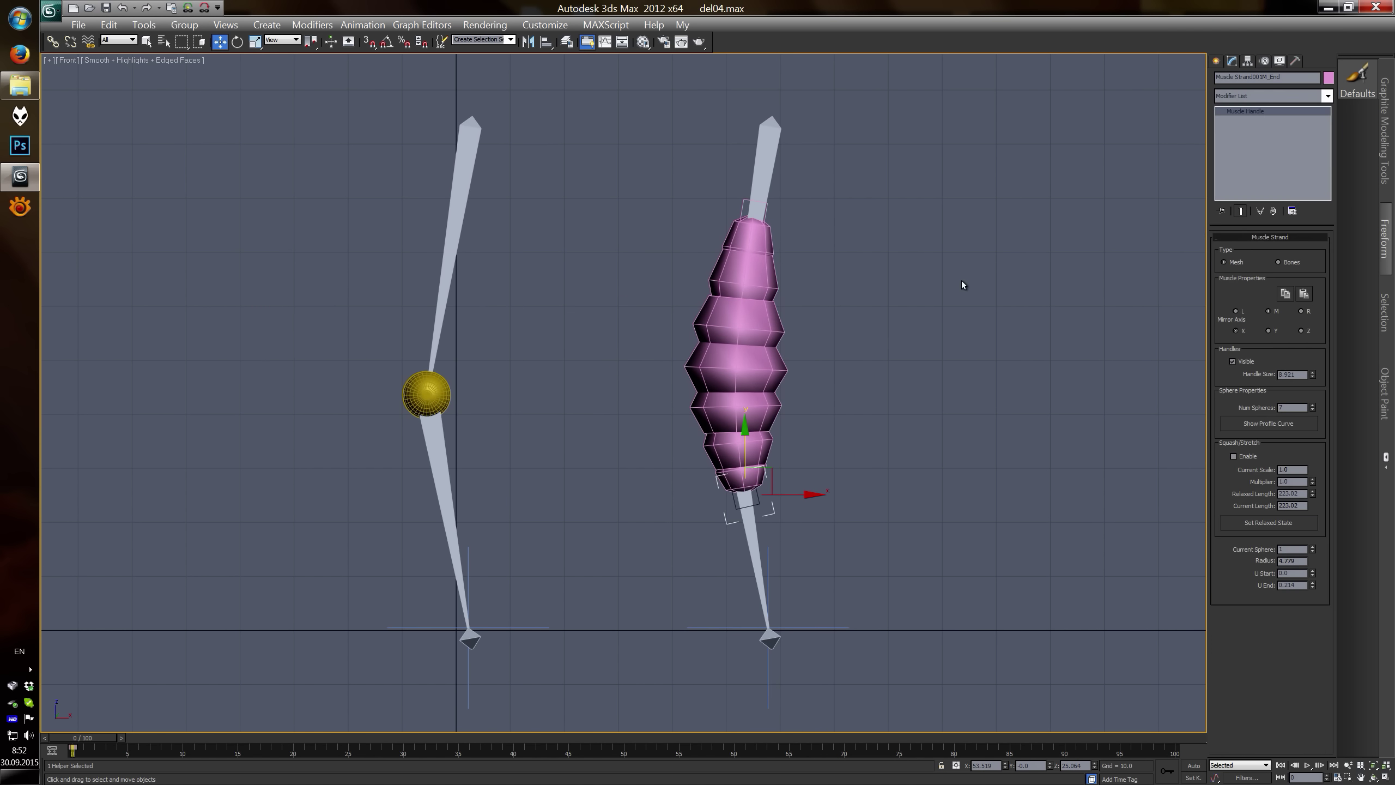
left_click(765, 321)
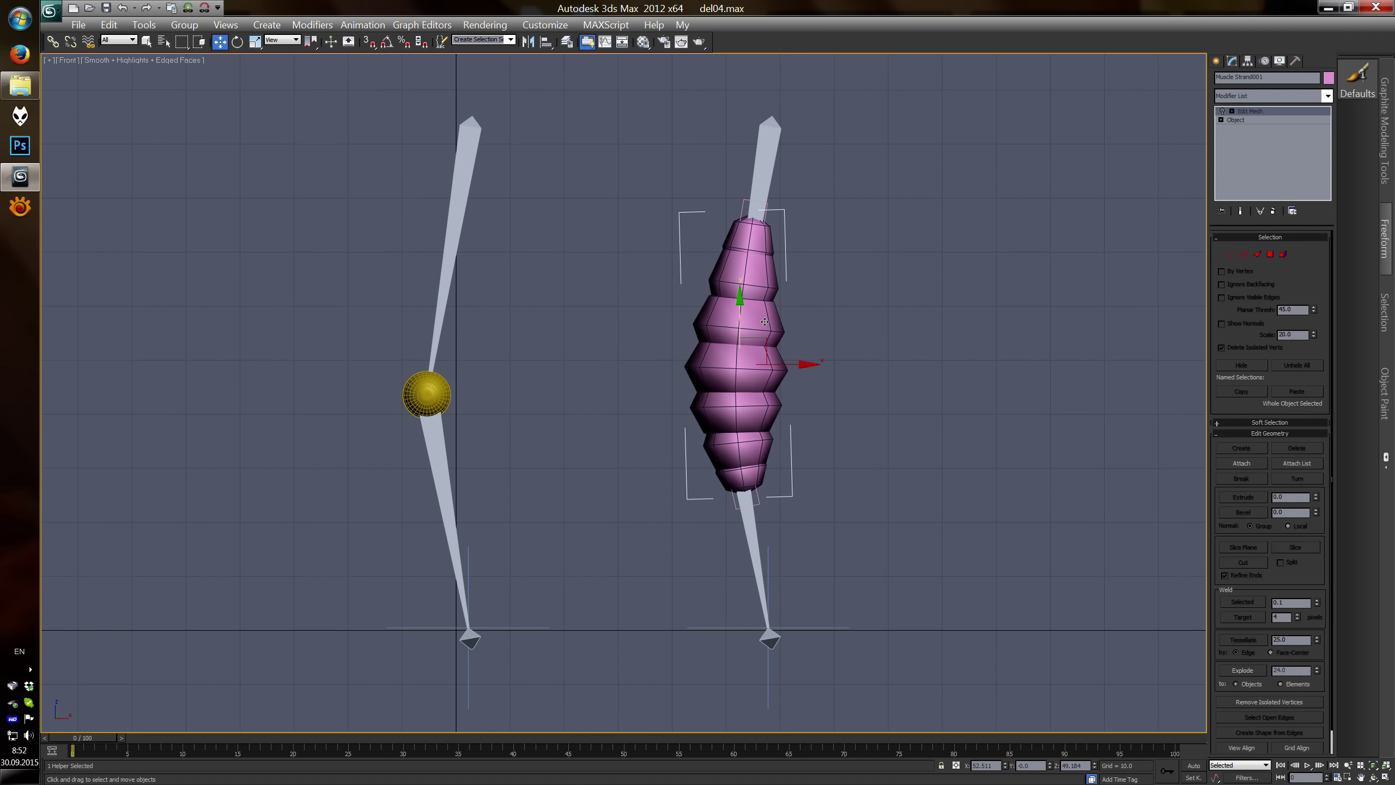
left_click(1223, 112)
- Add a PushByAngle modifier to Sphere001 from the Modifier List
left_click(439, 395)
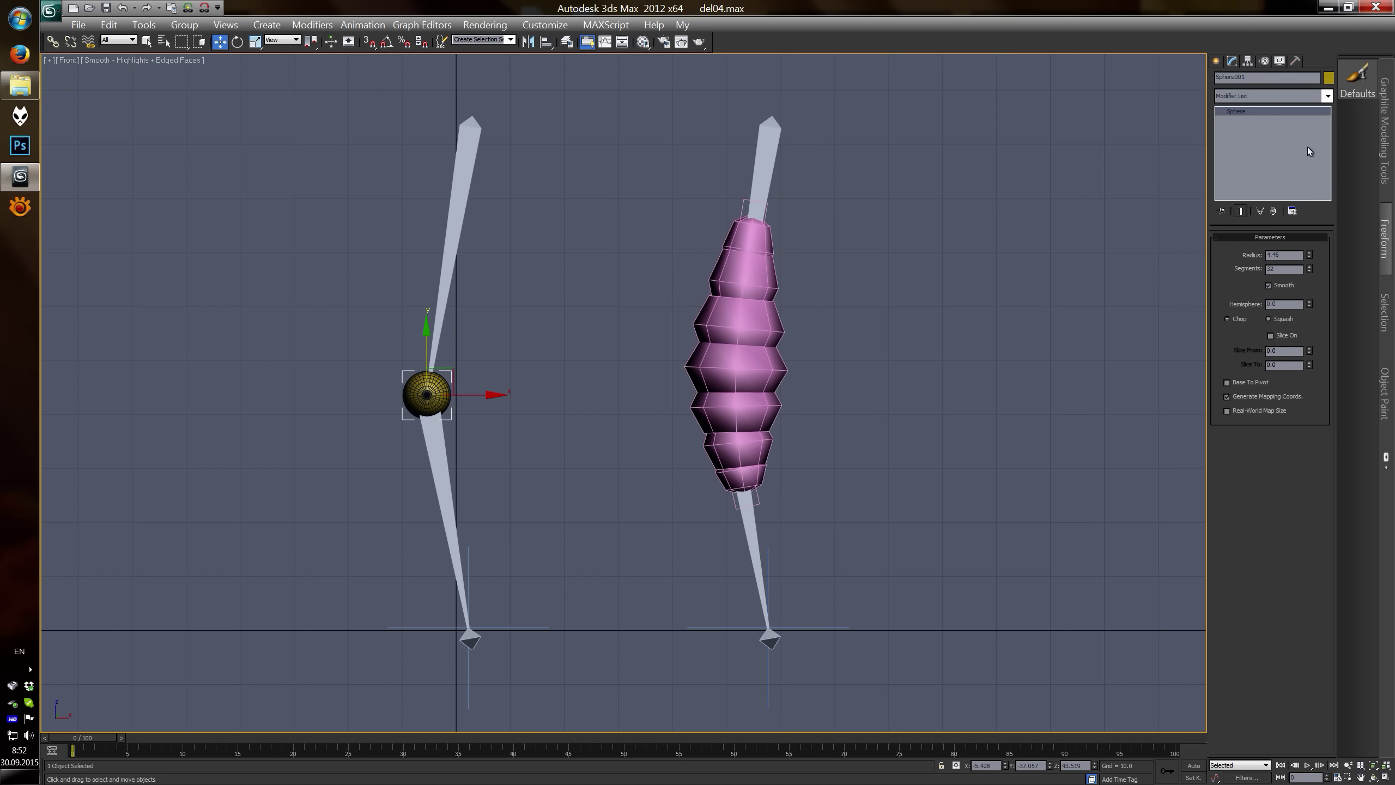
left_click(1326, 97)
mouse_move(1328, 144)
left_mouse_down()
mouse_move(1347, 250)
mouse_move(1339, 312)
left_mouse_up()
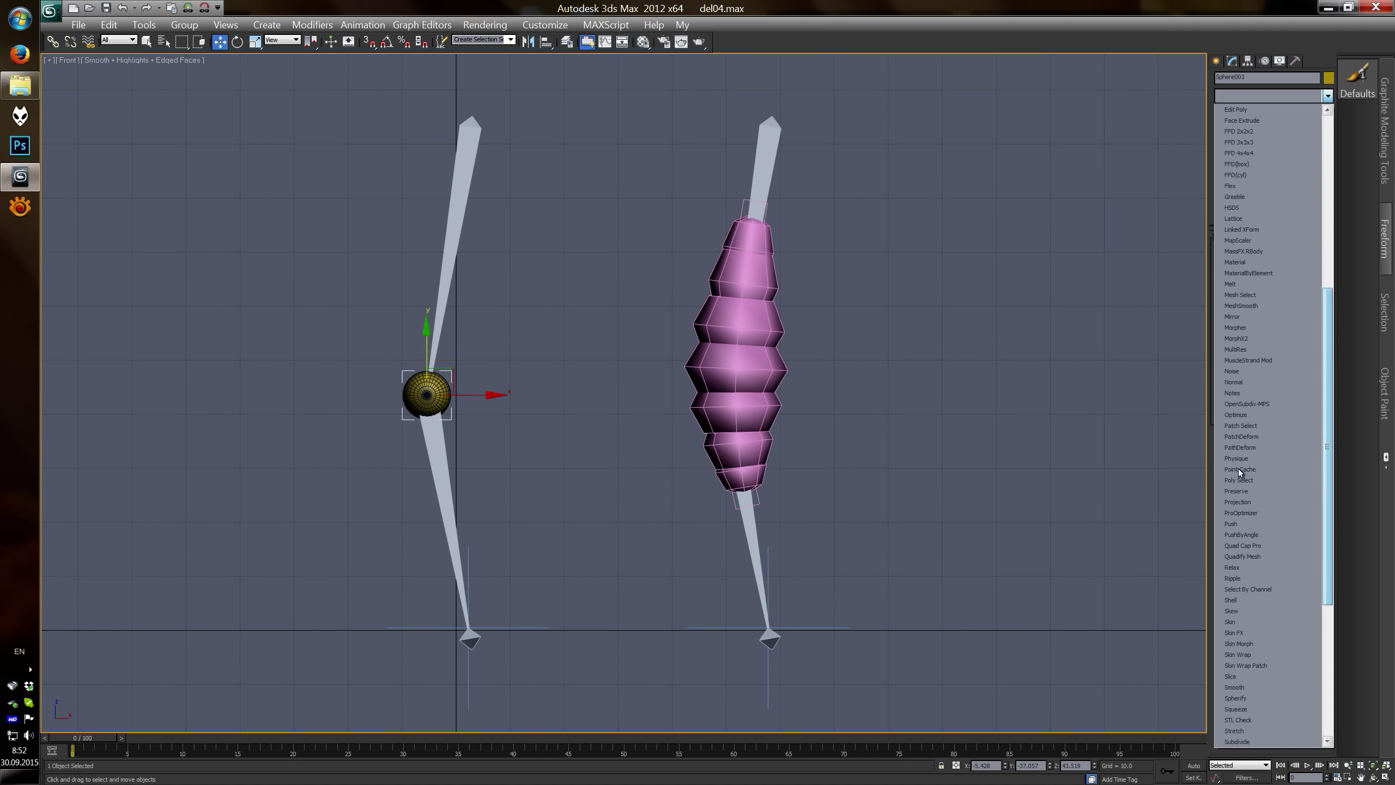
left_click(1261, 534)
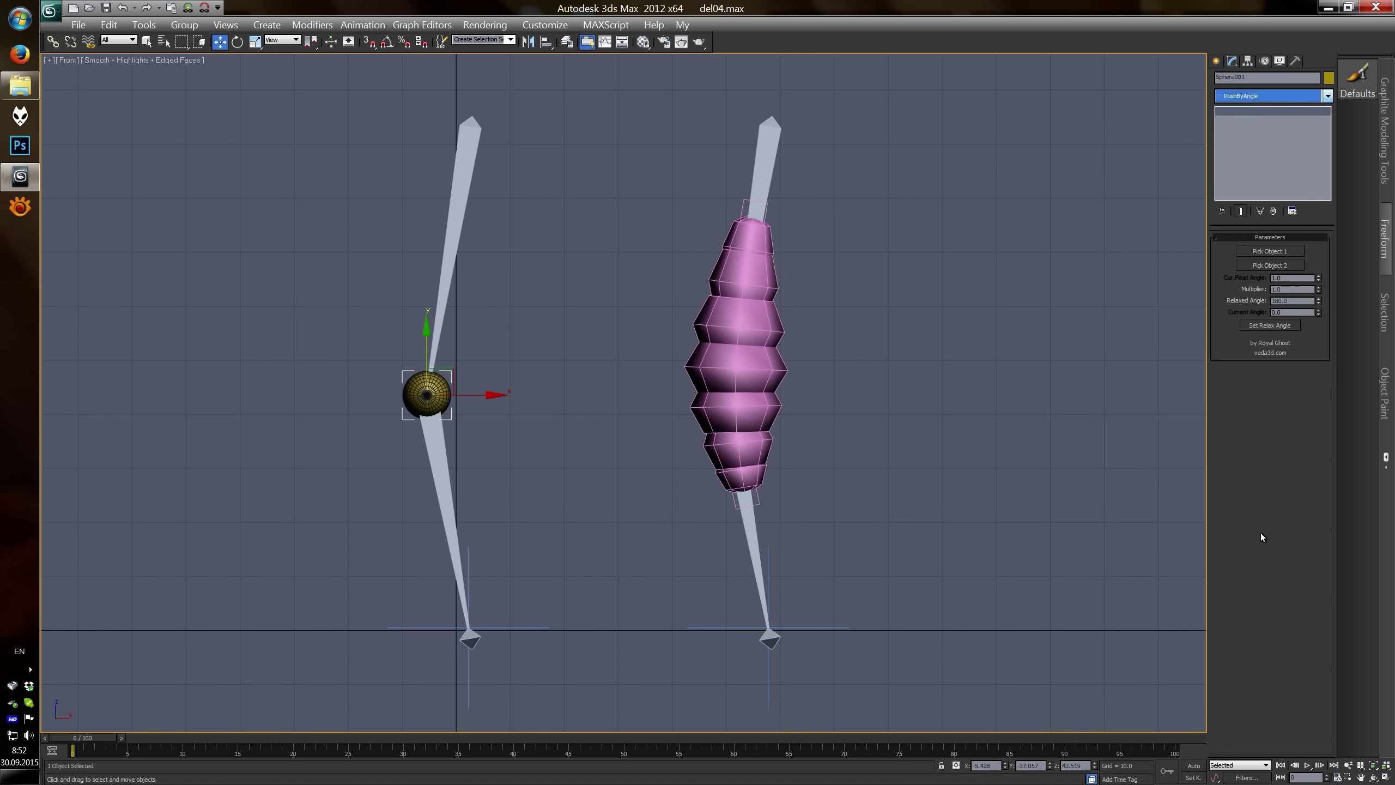
- Set Bone001 and Bone003 as the PushByAngle objects and store the relax angle 160.633
left_click(1277, 252)
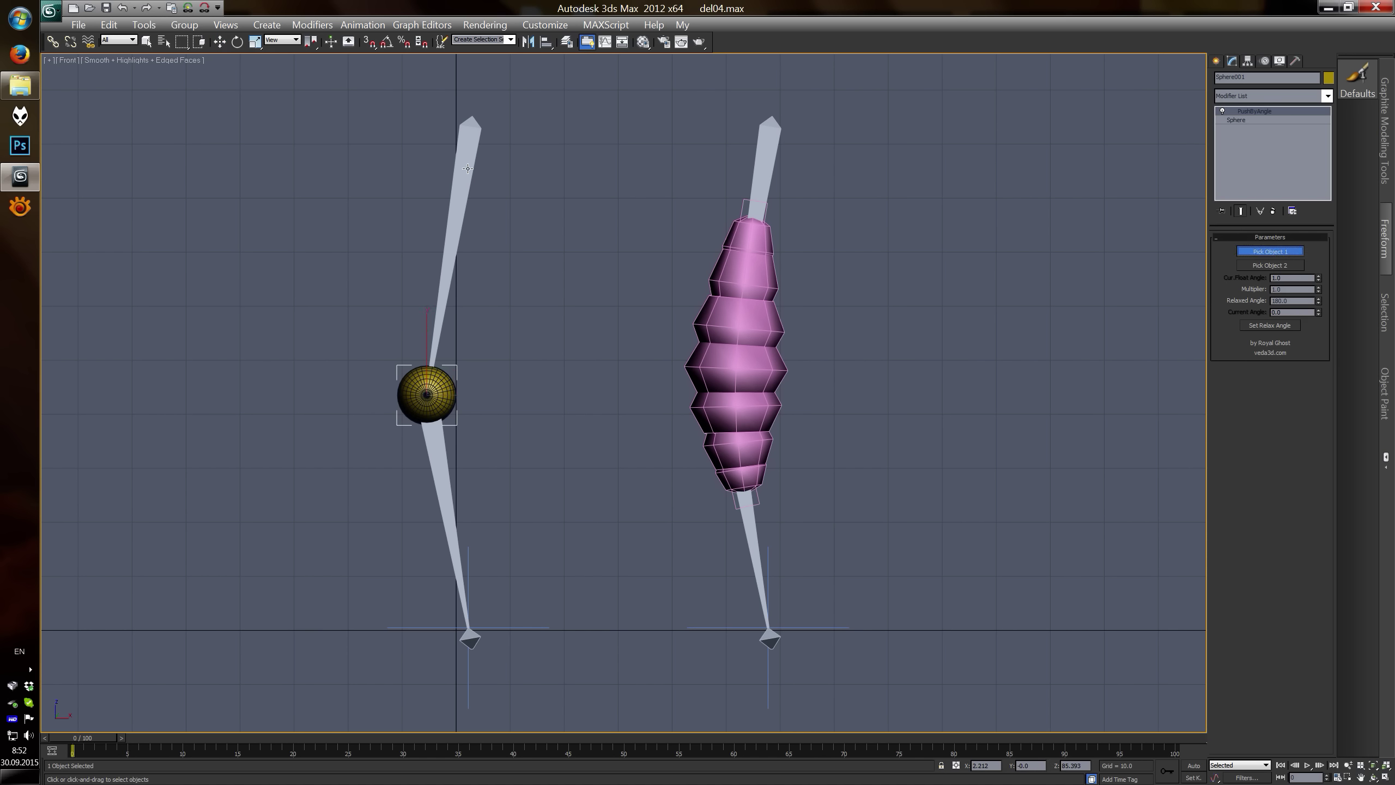
left_click(468, 169)
left_click(1285, 269)
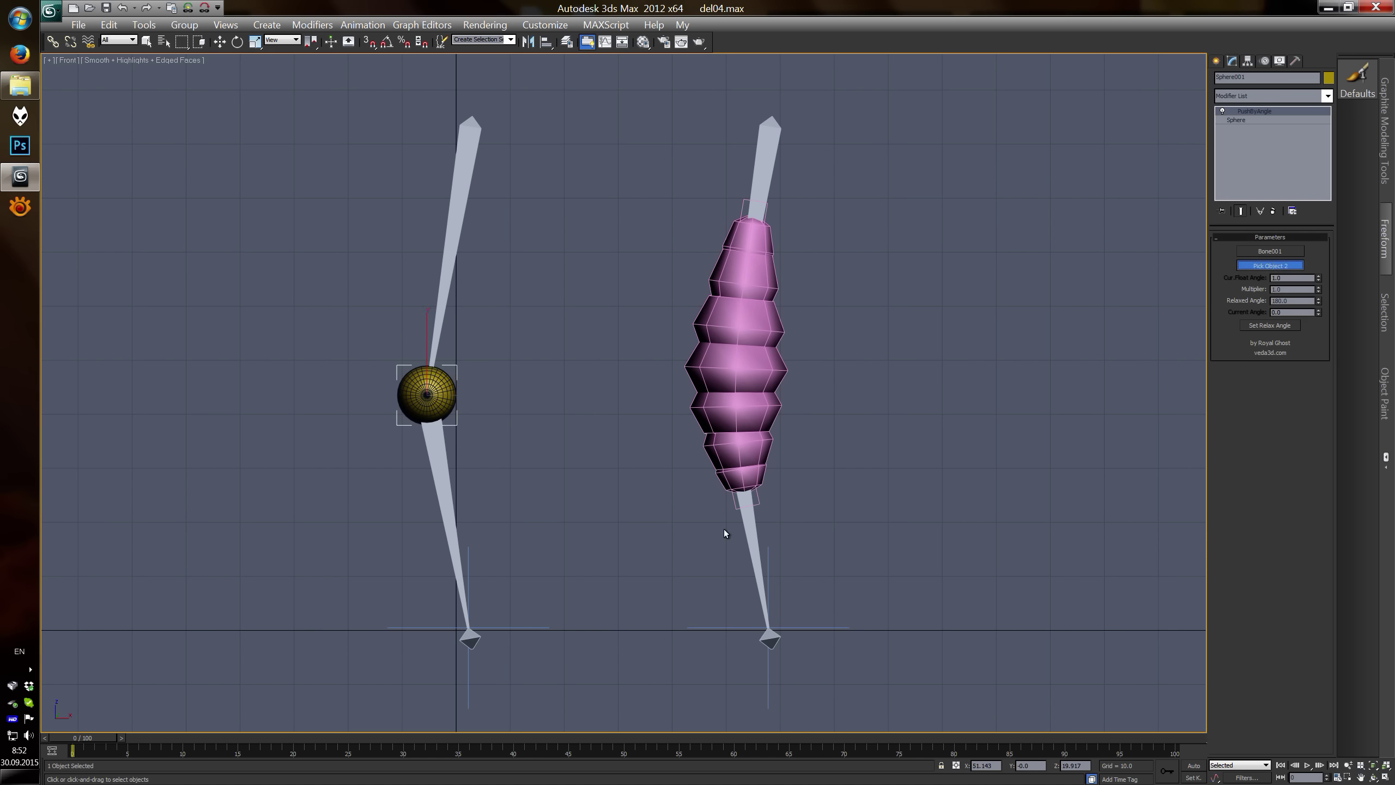
left_click(474, 641)
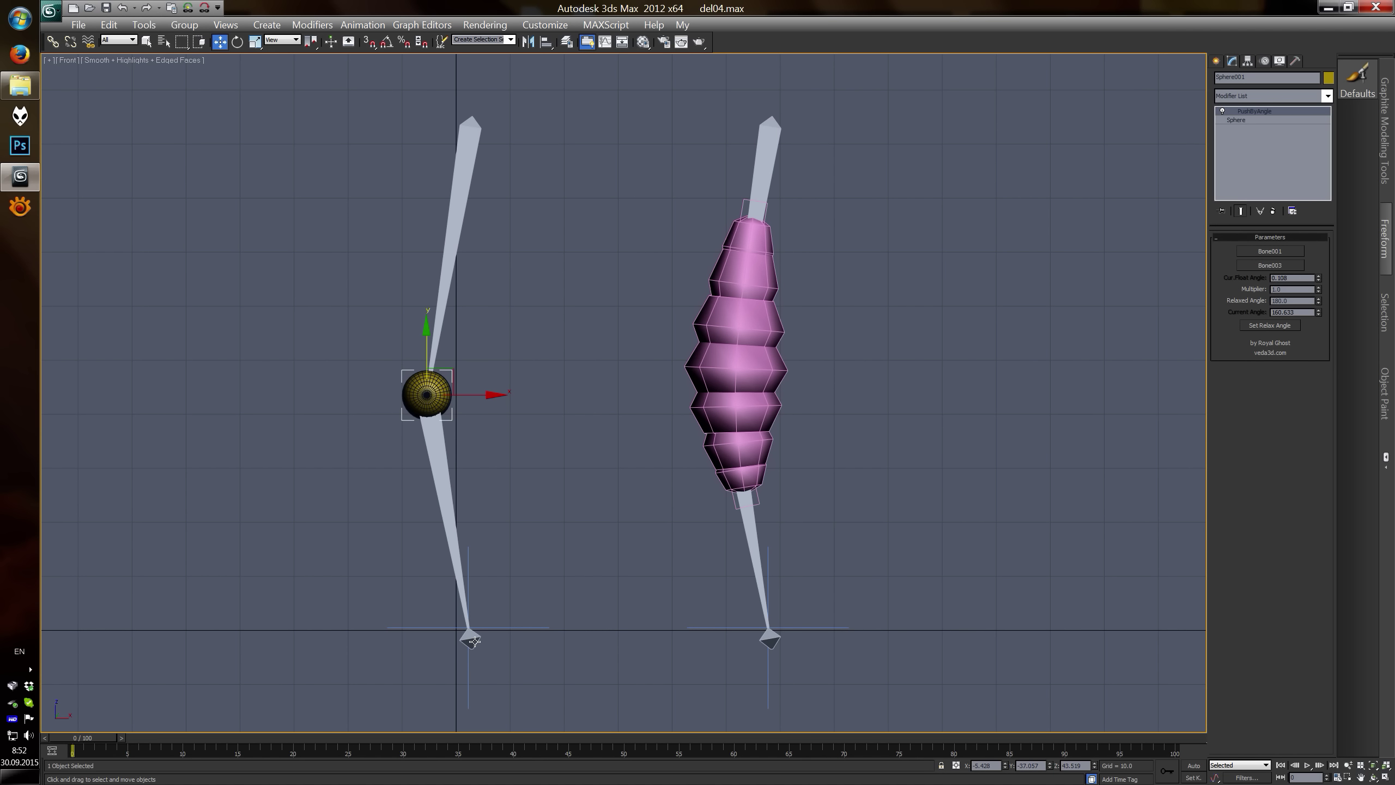
left_click(1279, 325)
- Raise the sphere's push multiplier to 4.2 and play the animation to watch it bulge
left_click_drag(72, 749, 613, 757)
key("w")
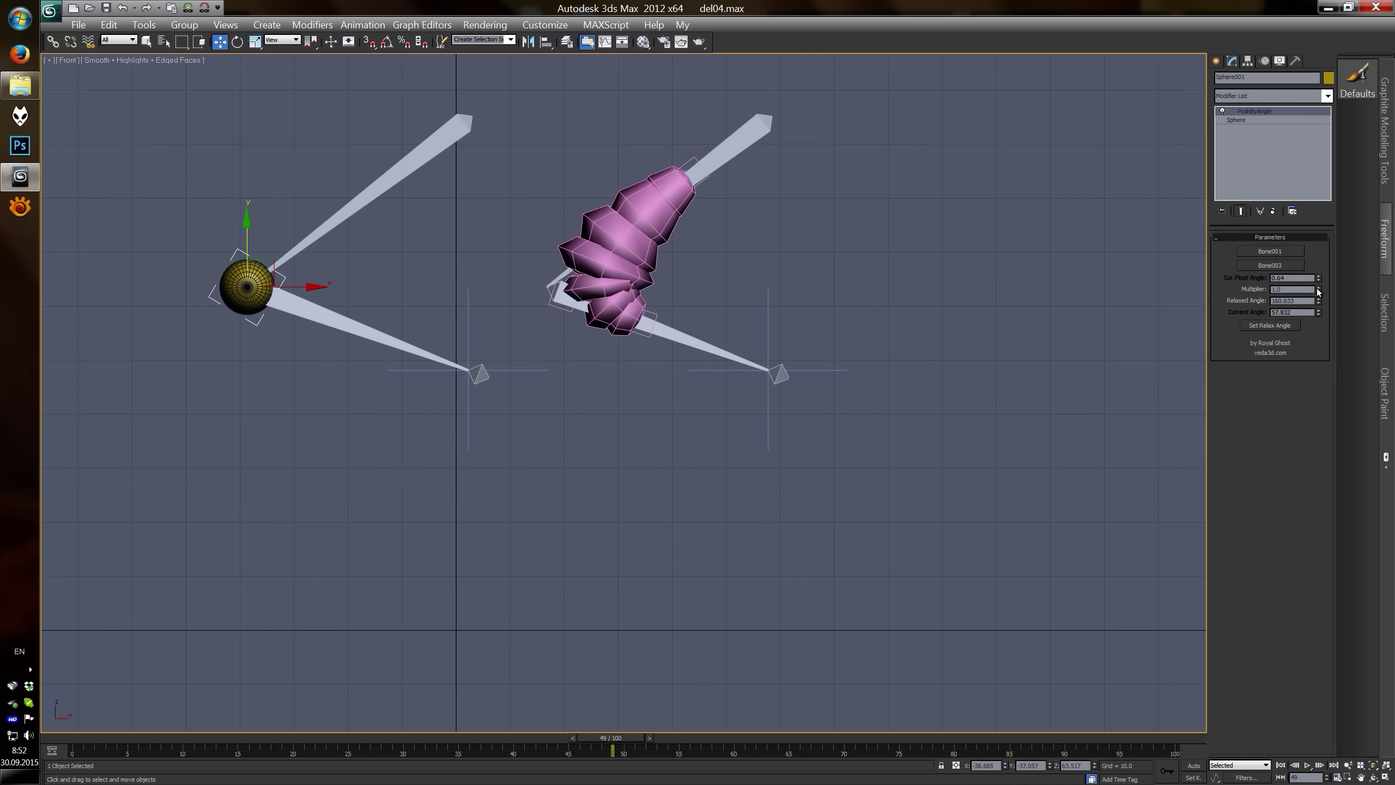
left_click_drag(1317, 291, 1316, 275)
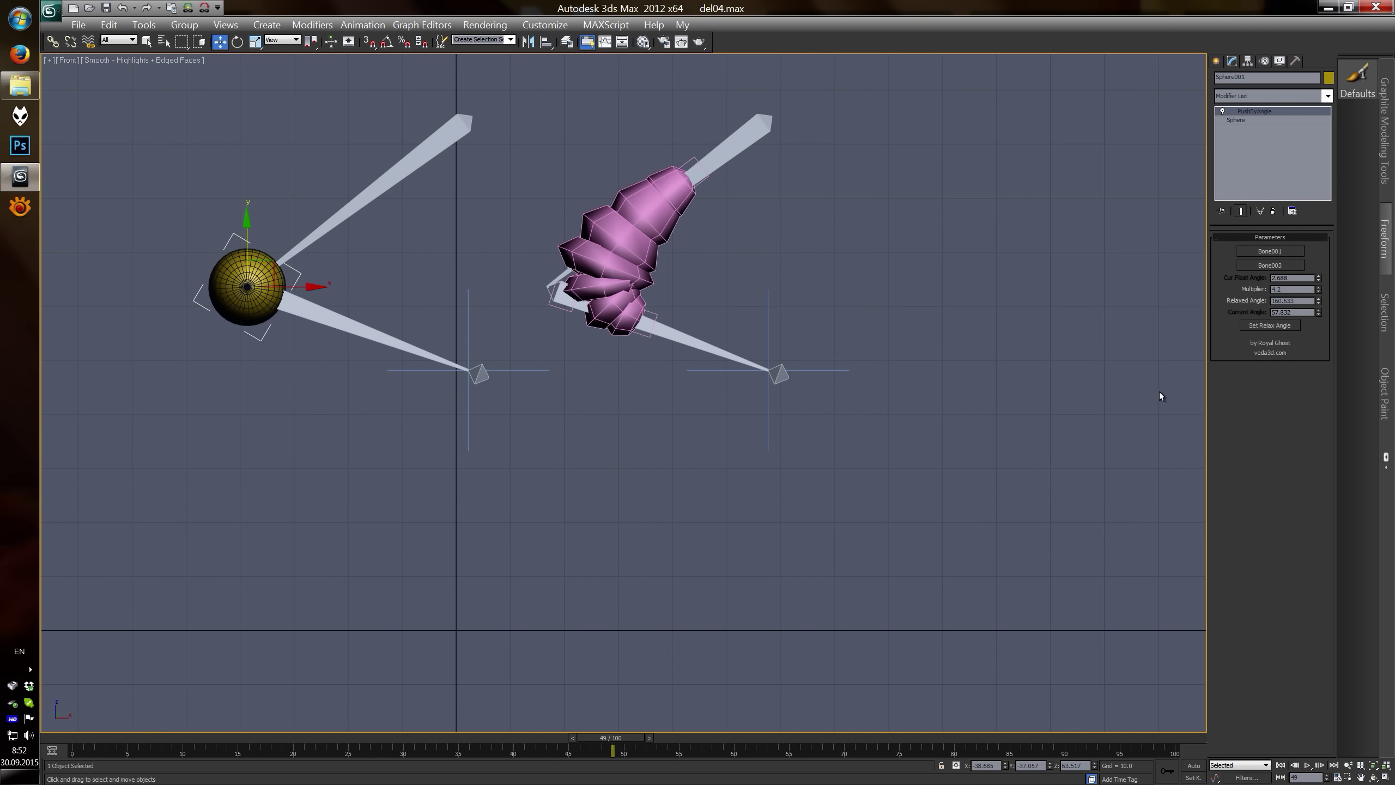
mouse_move(614, 750)
left_mouse_down()
mouse_move(66, 748)
mouse_move(1152, 752)
left_mouse_up()
key("w")
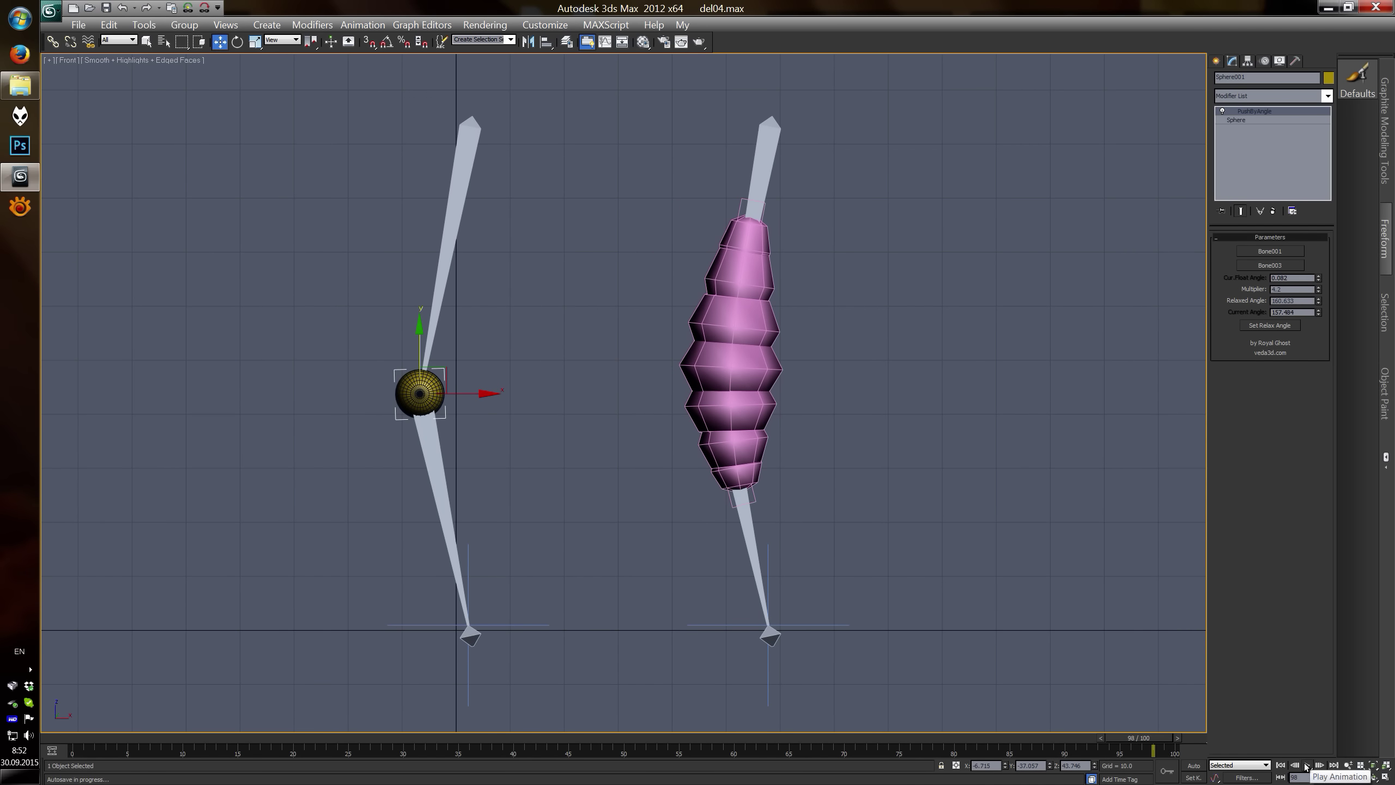
left_click(1306, 765)
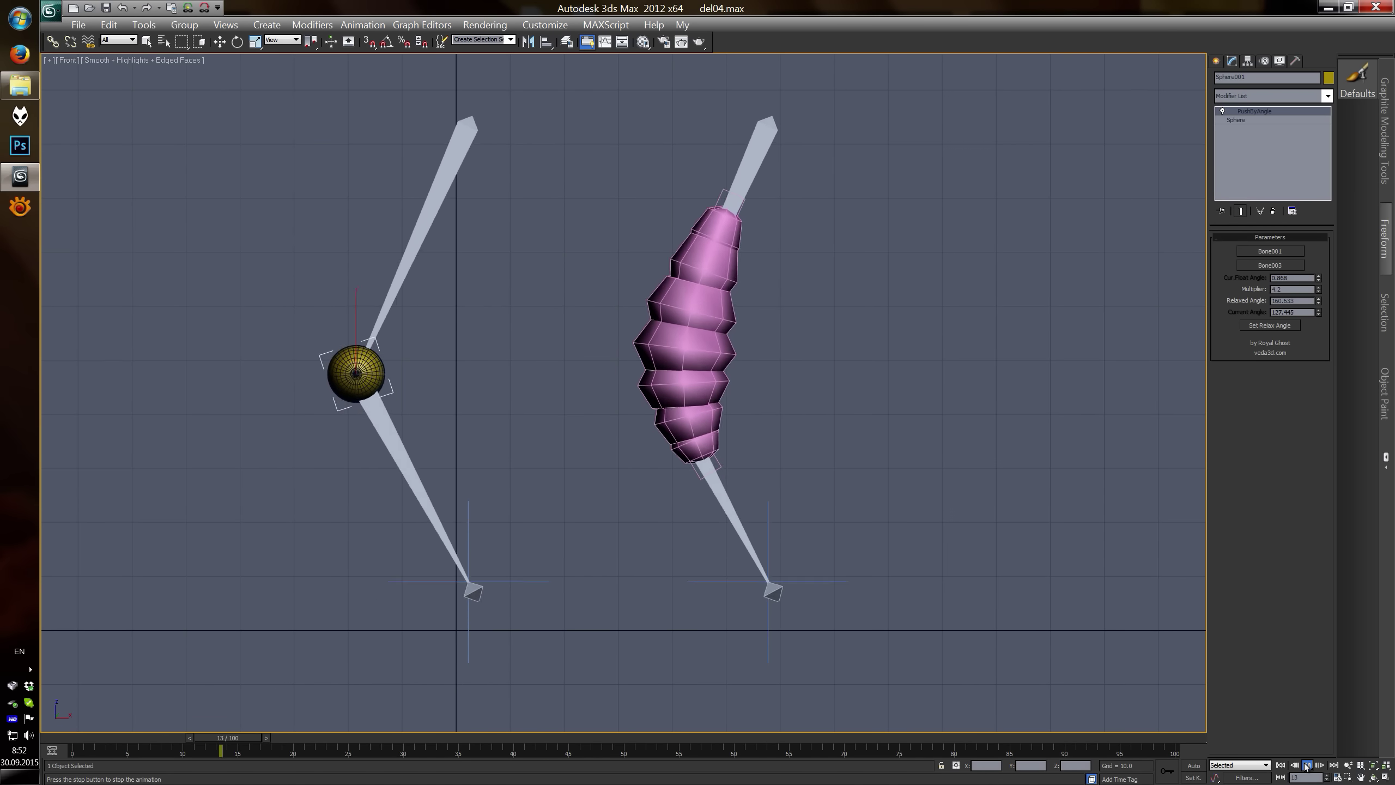
left_click(1306, 766)
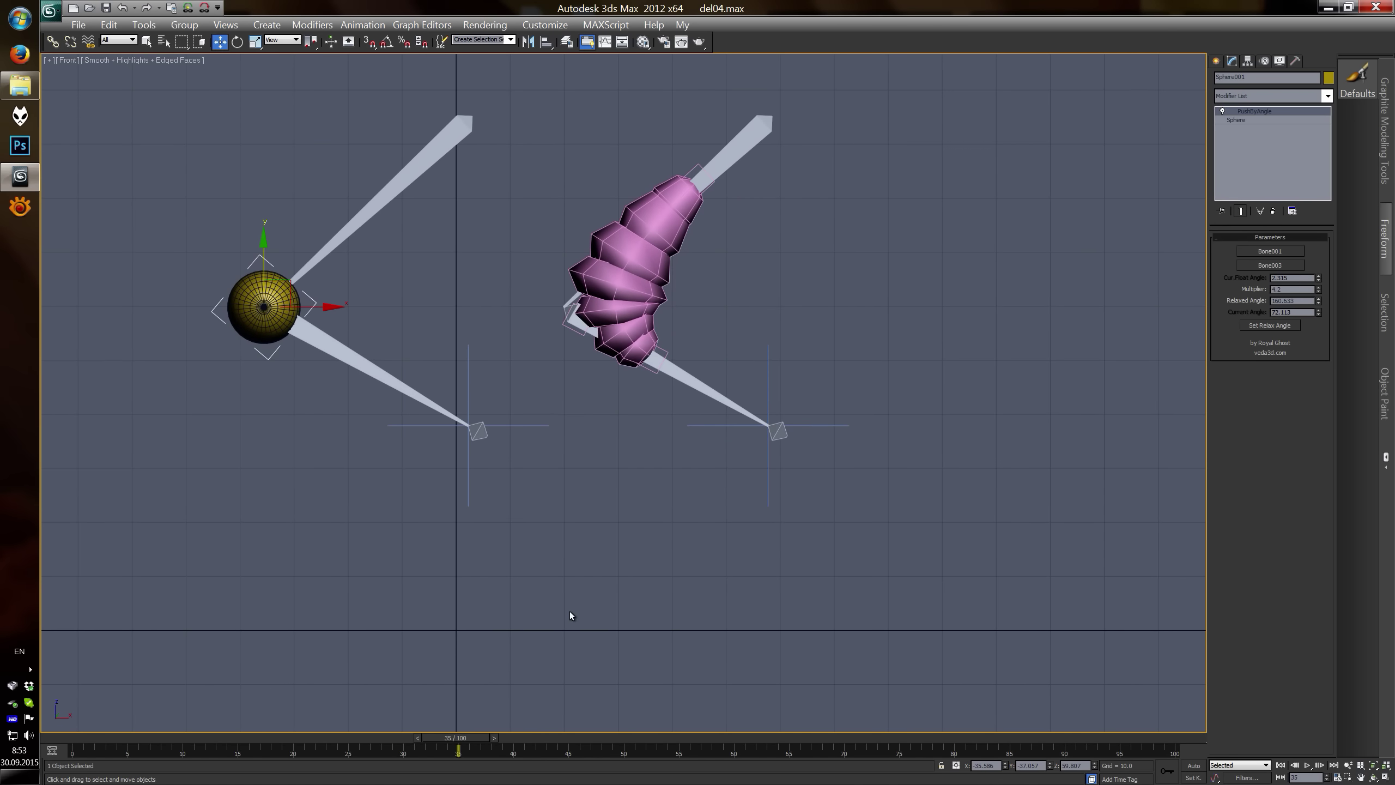
- Switch to Left view at frame 45 and select the pink Muscle Strand001 mesh
key("l")
left_click_drag(455, 740, 568, 740)
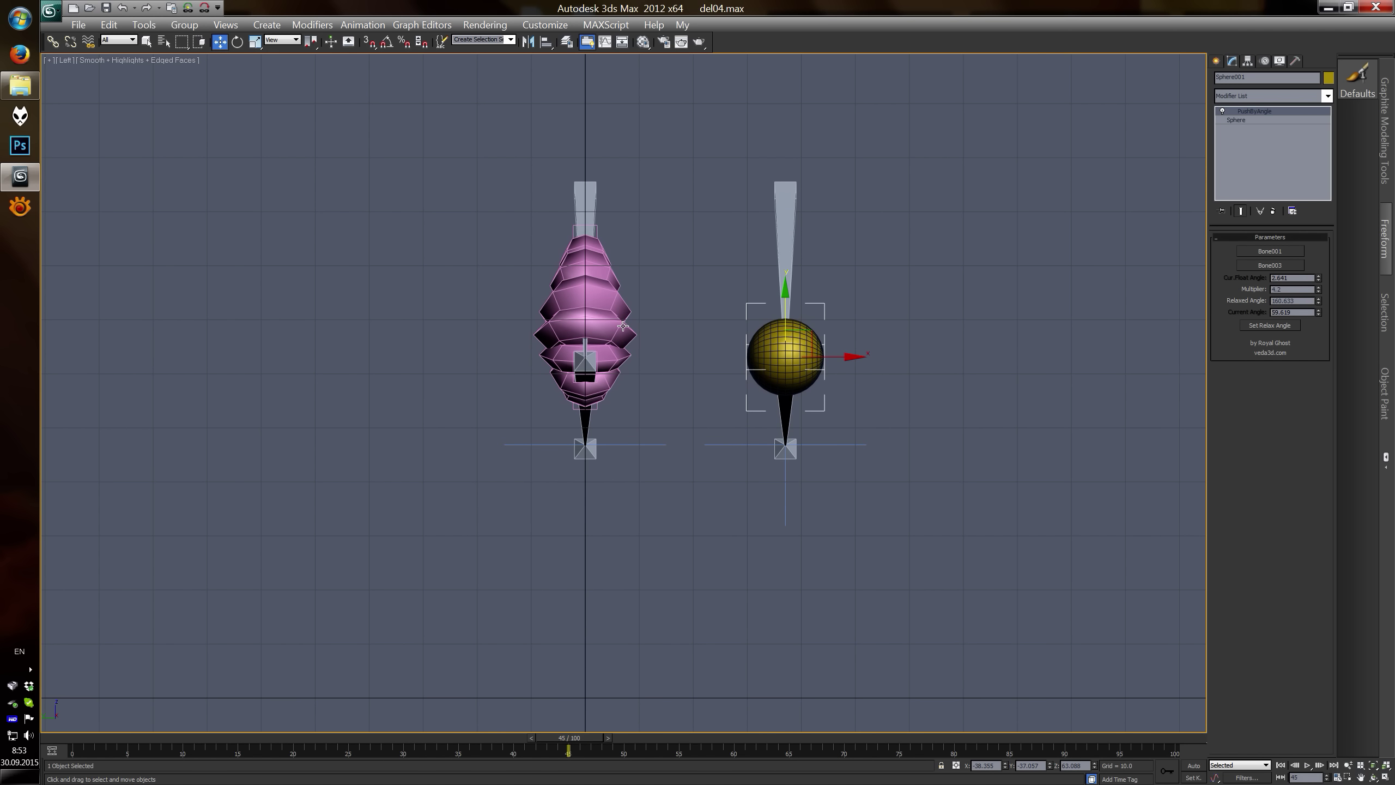
left_click(623, 326)
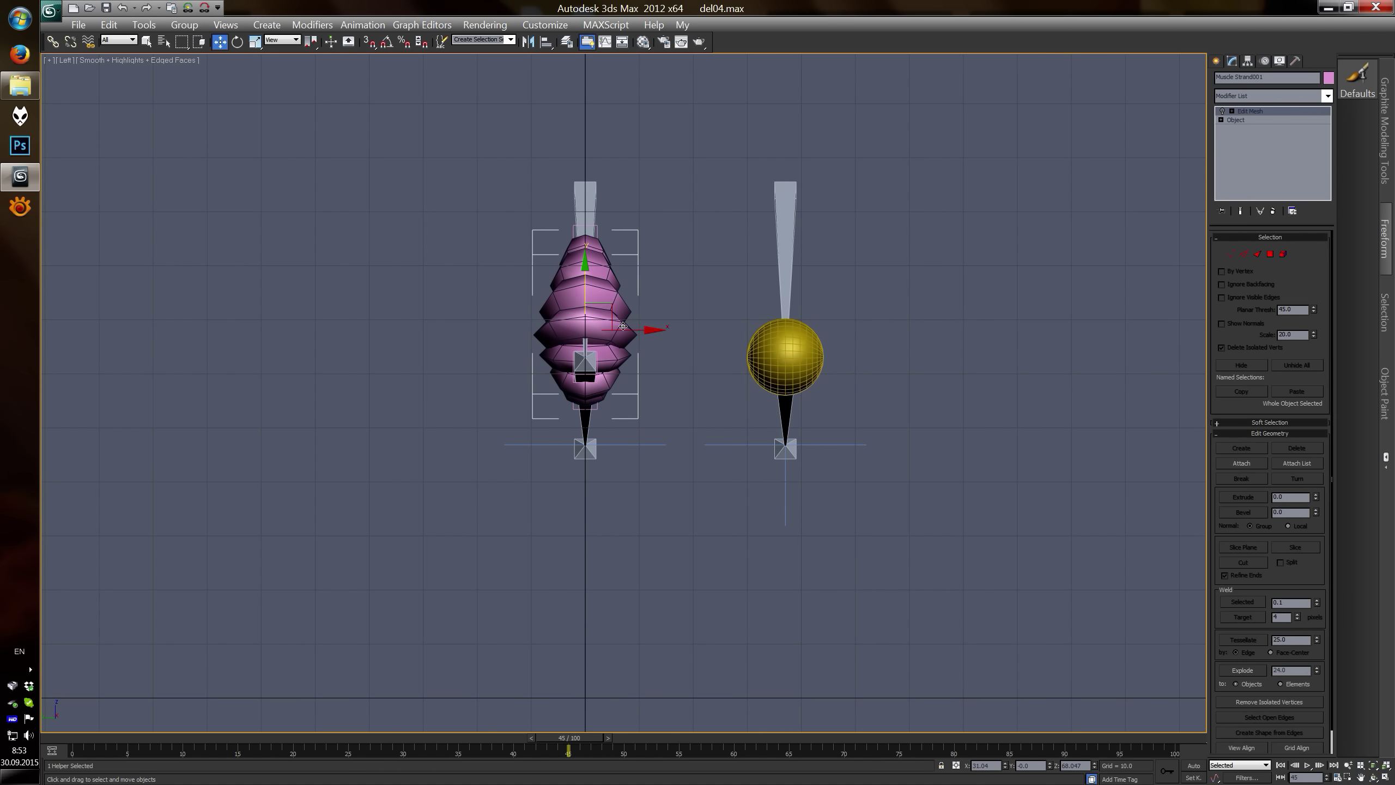
- Restore the muscle's smooth shape and add a PushByAngle modifier to it
left_click(1223, 112)
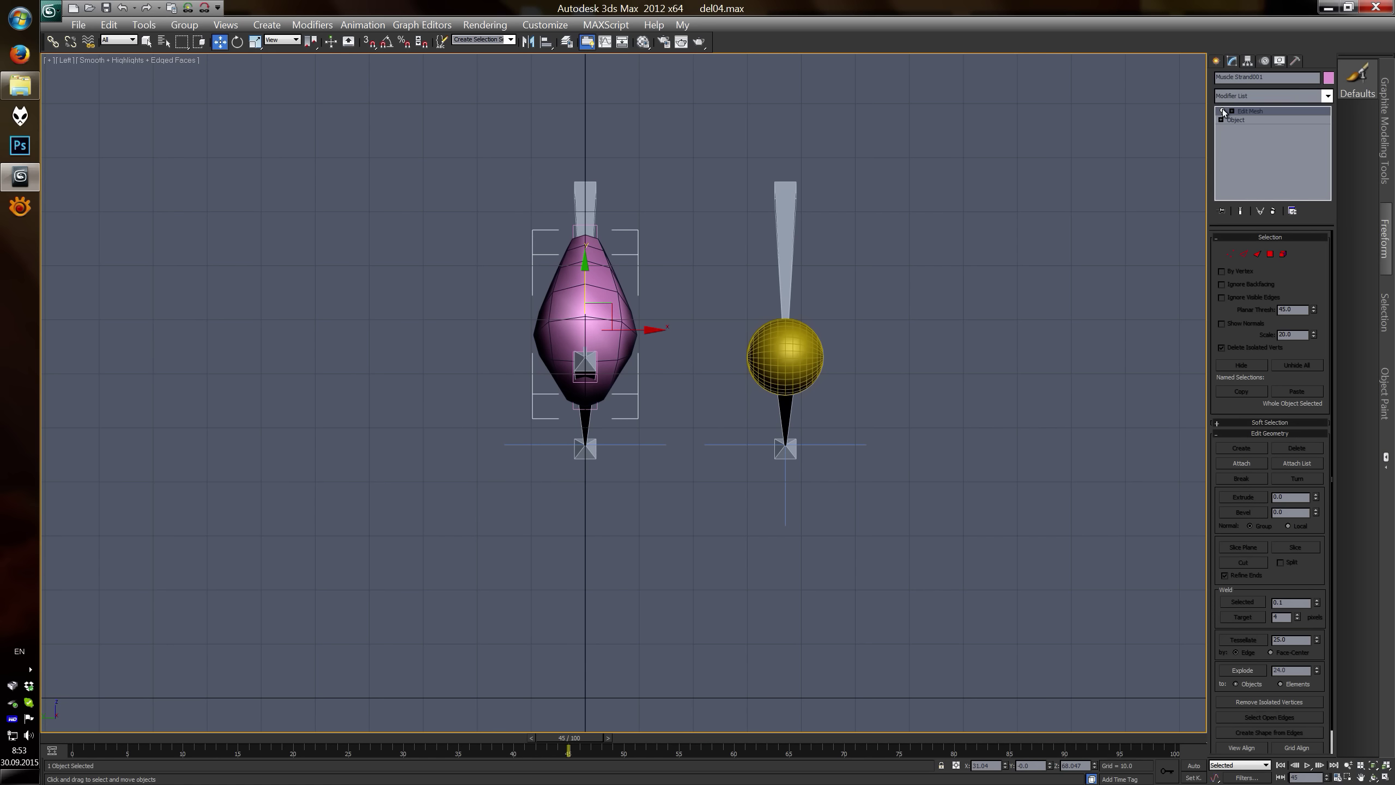
left_click(1327, 97)
left_click_drag(1328, 155, 1349, 332)
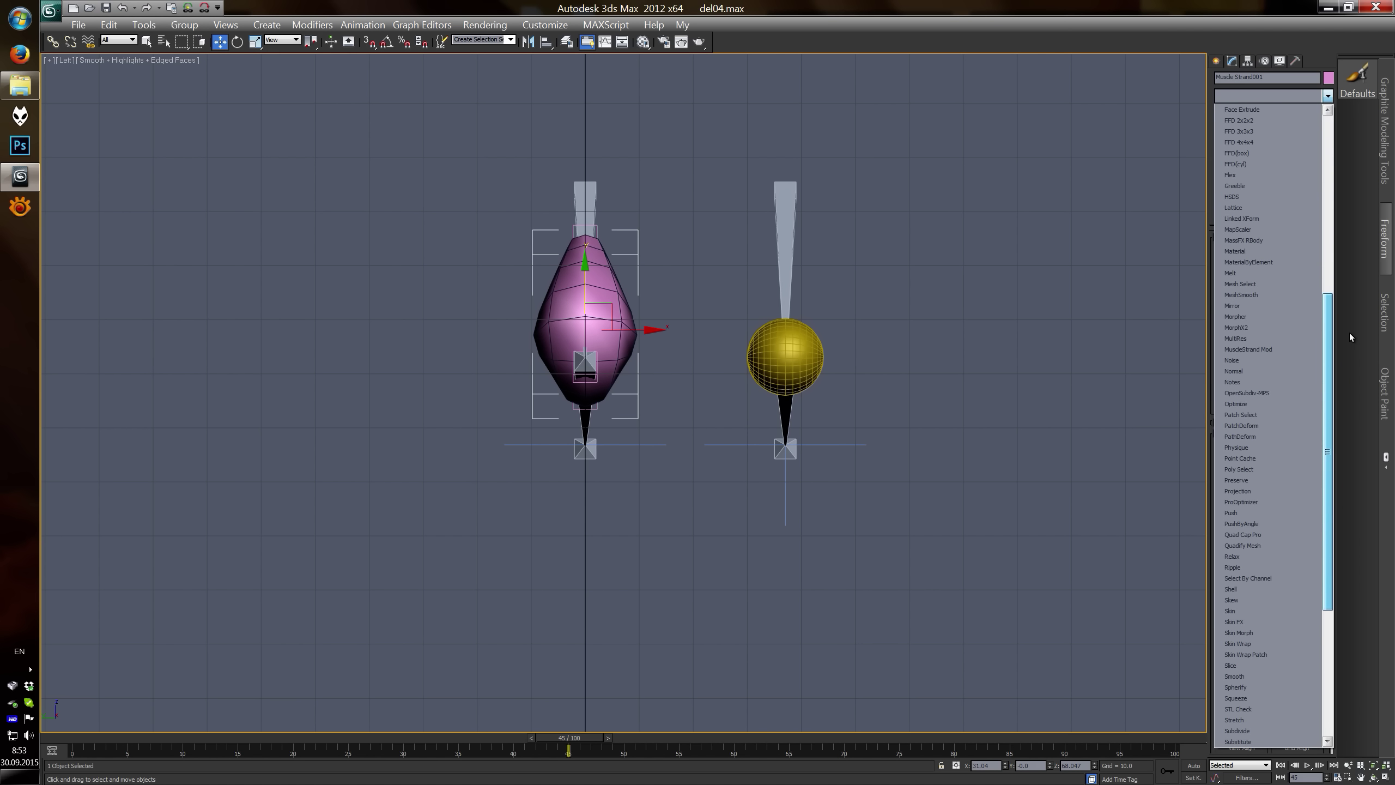
left_click(1255, 525)
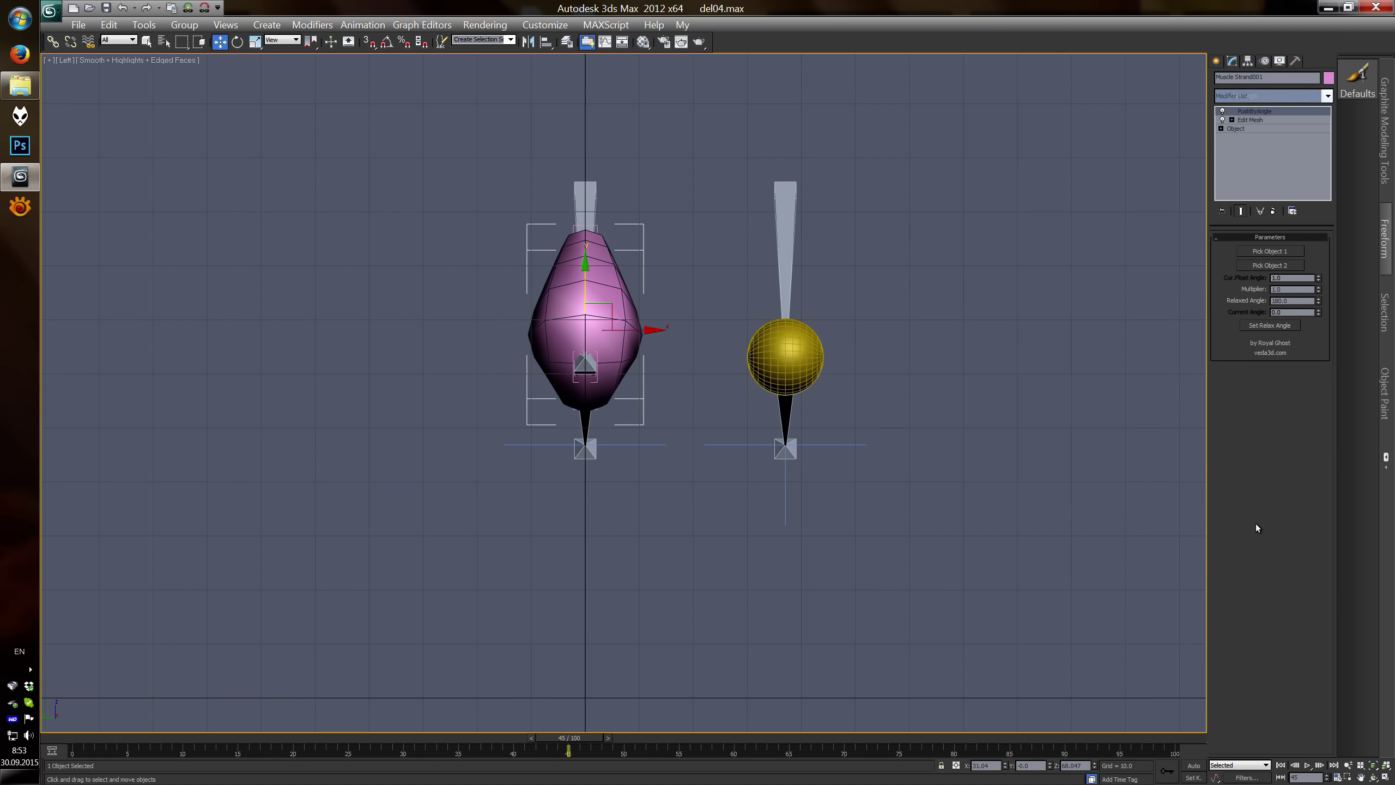
- Set the START helper and Muscle Strand001M_End as the PushByAngle objects
left_click(1256, 253)
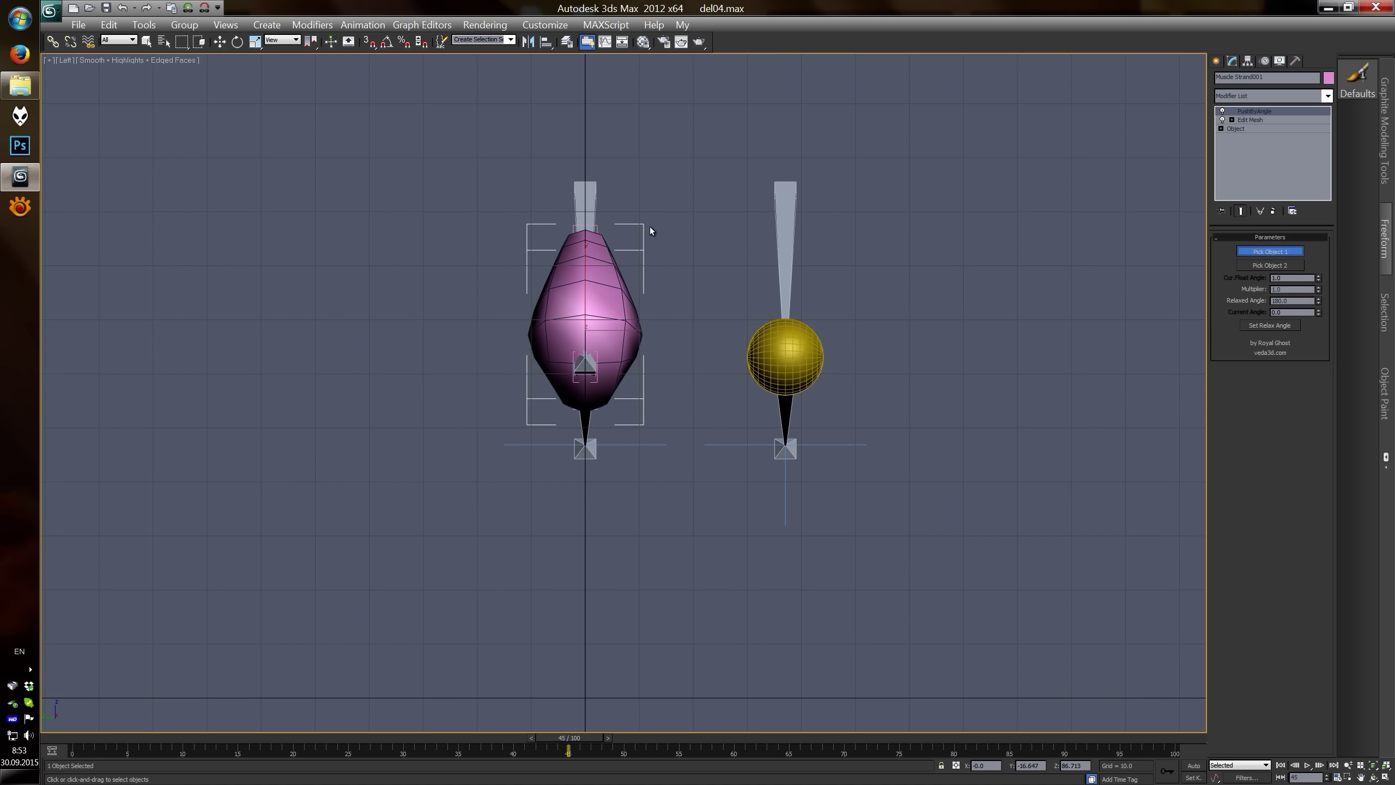
left_click(597, 226)
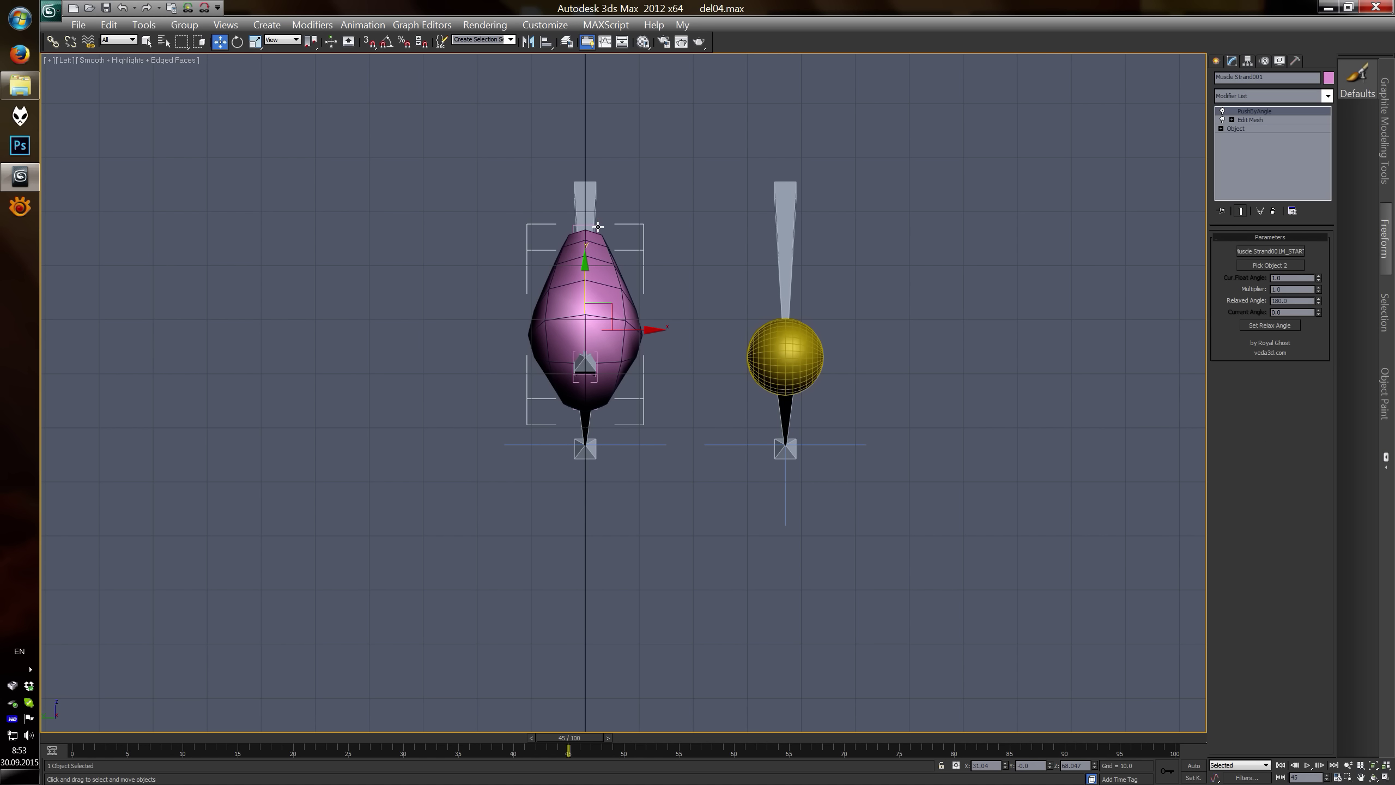
left_click(1273, 265)
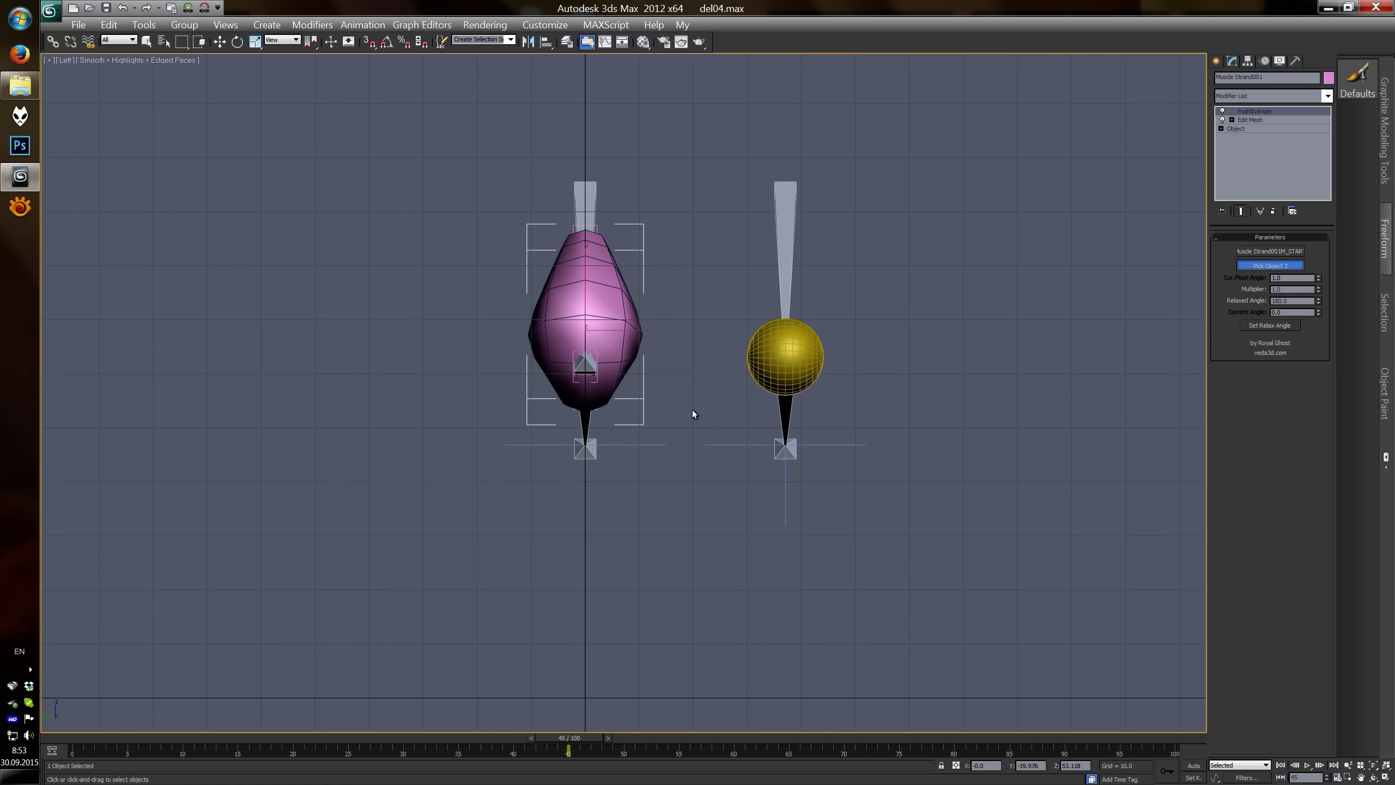
left_click(164, 43)
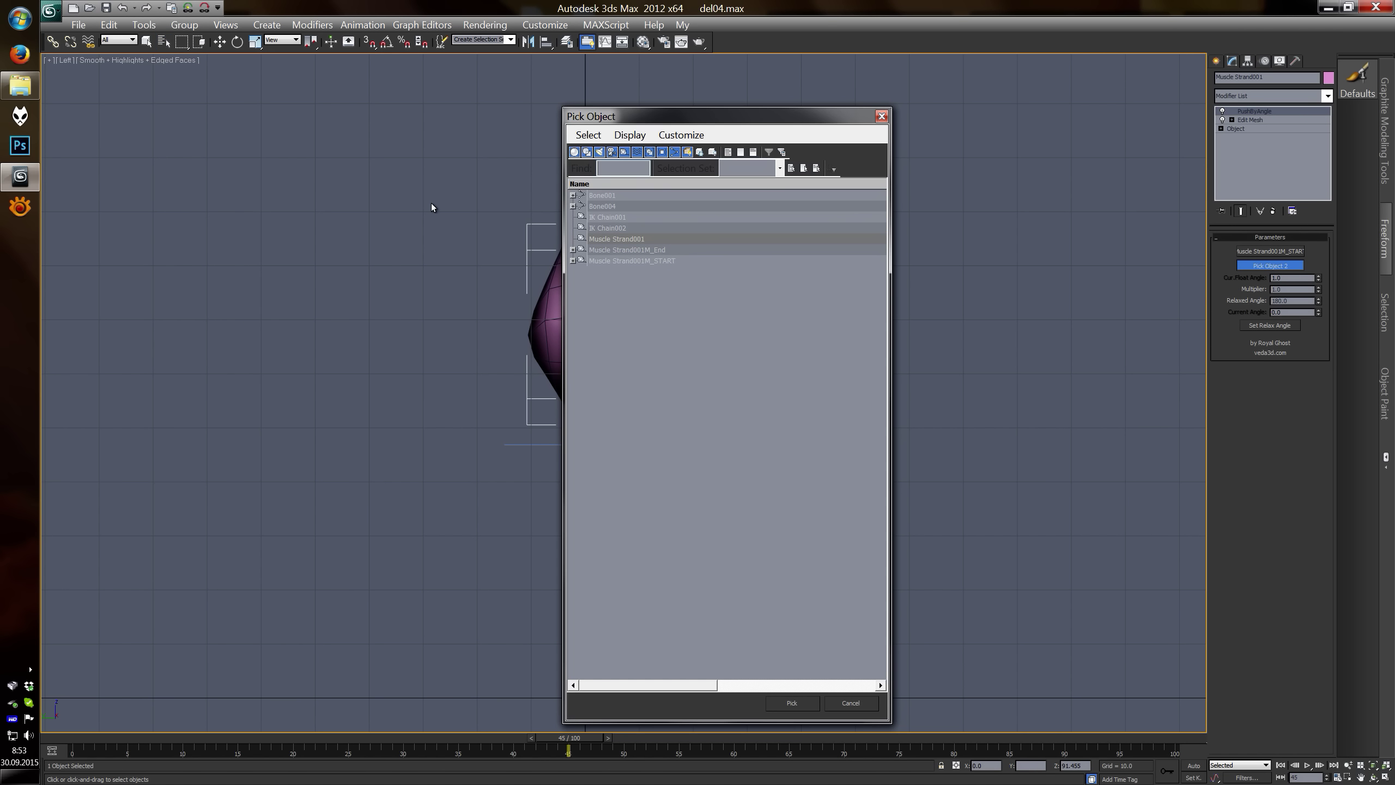
left_click(629, 250)
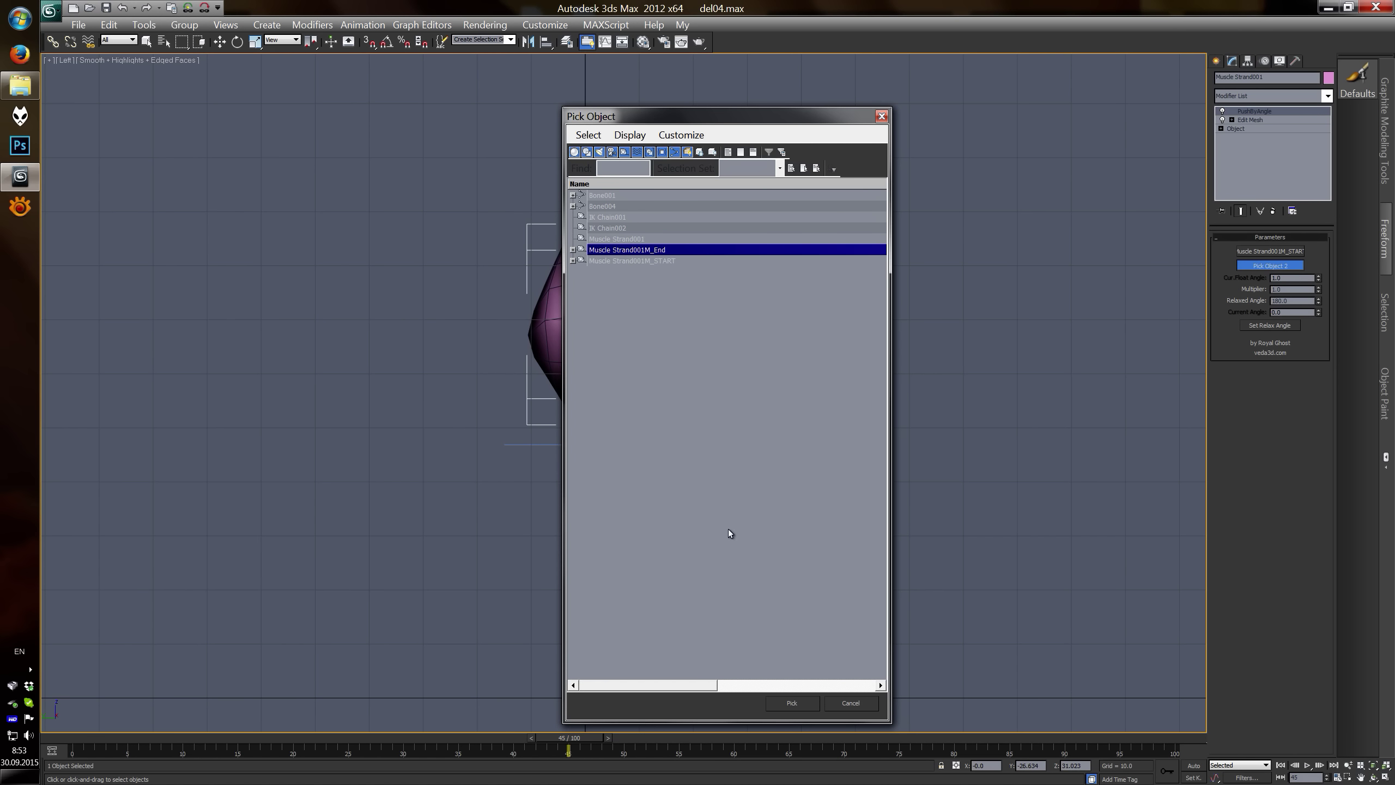
left_click(800, 702)
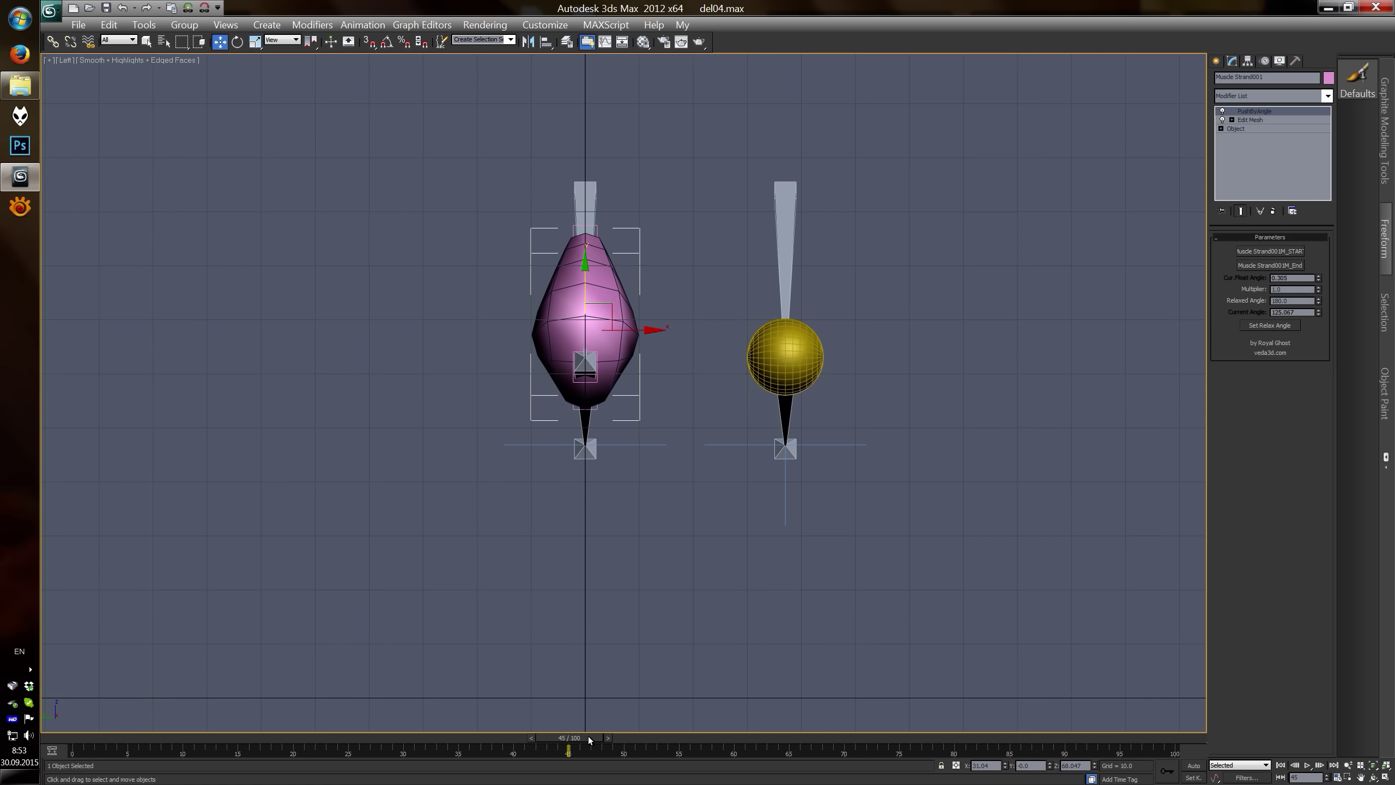
- Scrub from frame 0 to frame 50 to test the muscle's bulge
left_click_drag(589, 739, 103, 740)
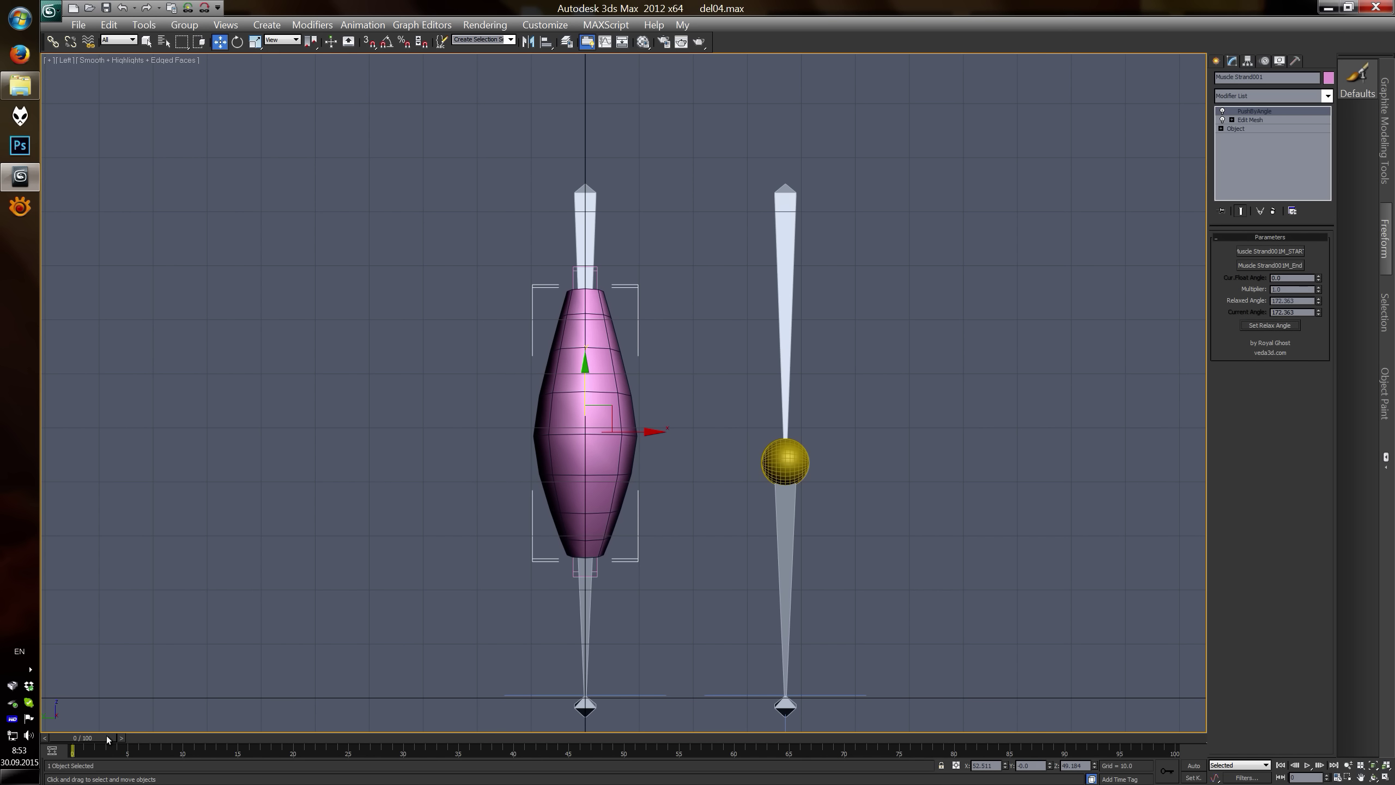
left_click_drag(107, 737, 644, 739)
key("w")
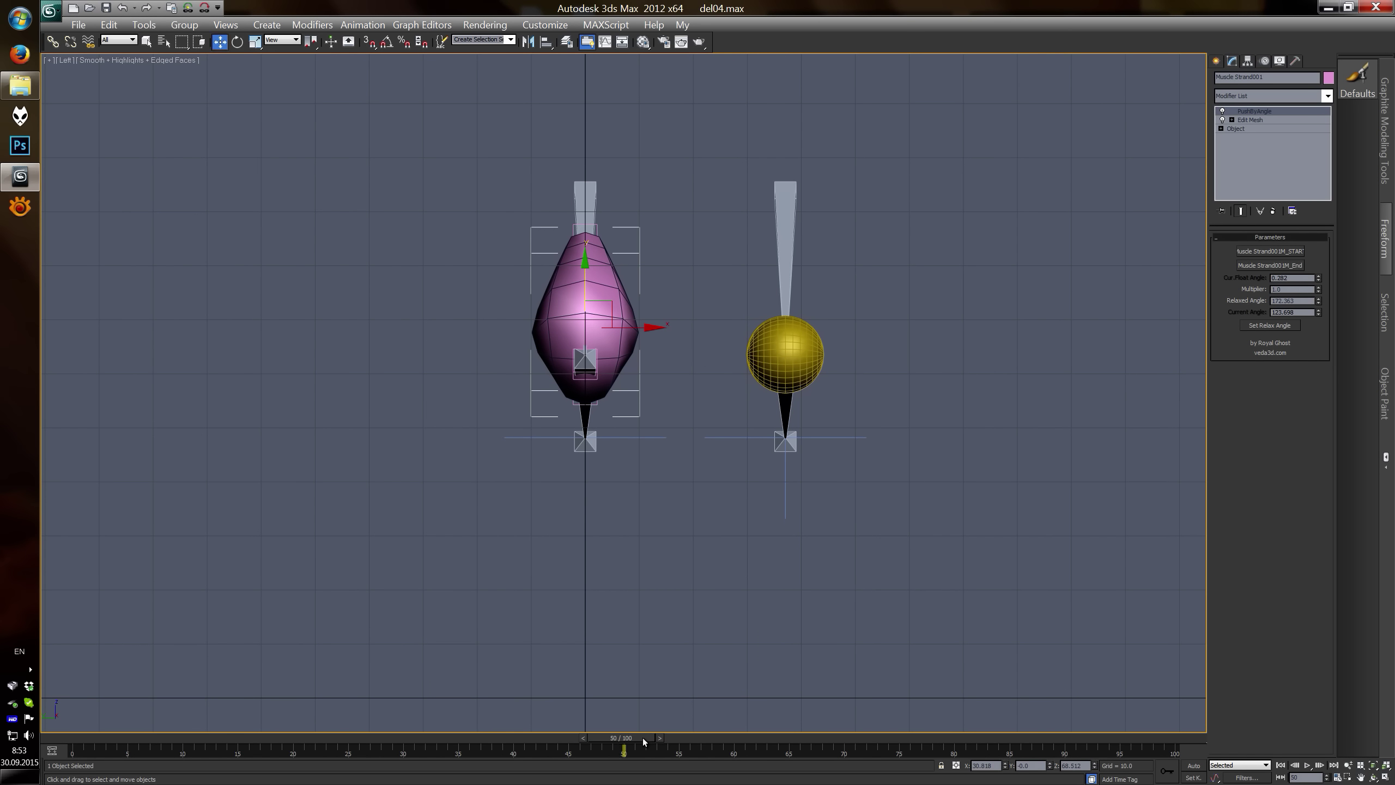
- Set the PushByAngle multiplier to 8.8, recheck the bulge, and switch to Front view
left_click_drag(1317, 291, 1315, 247)
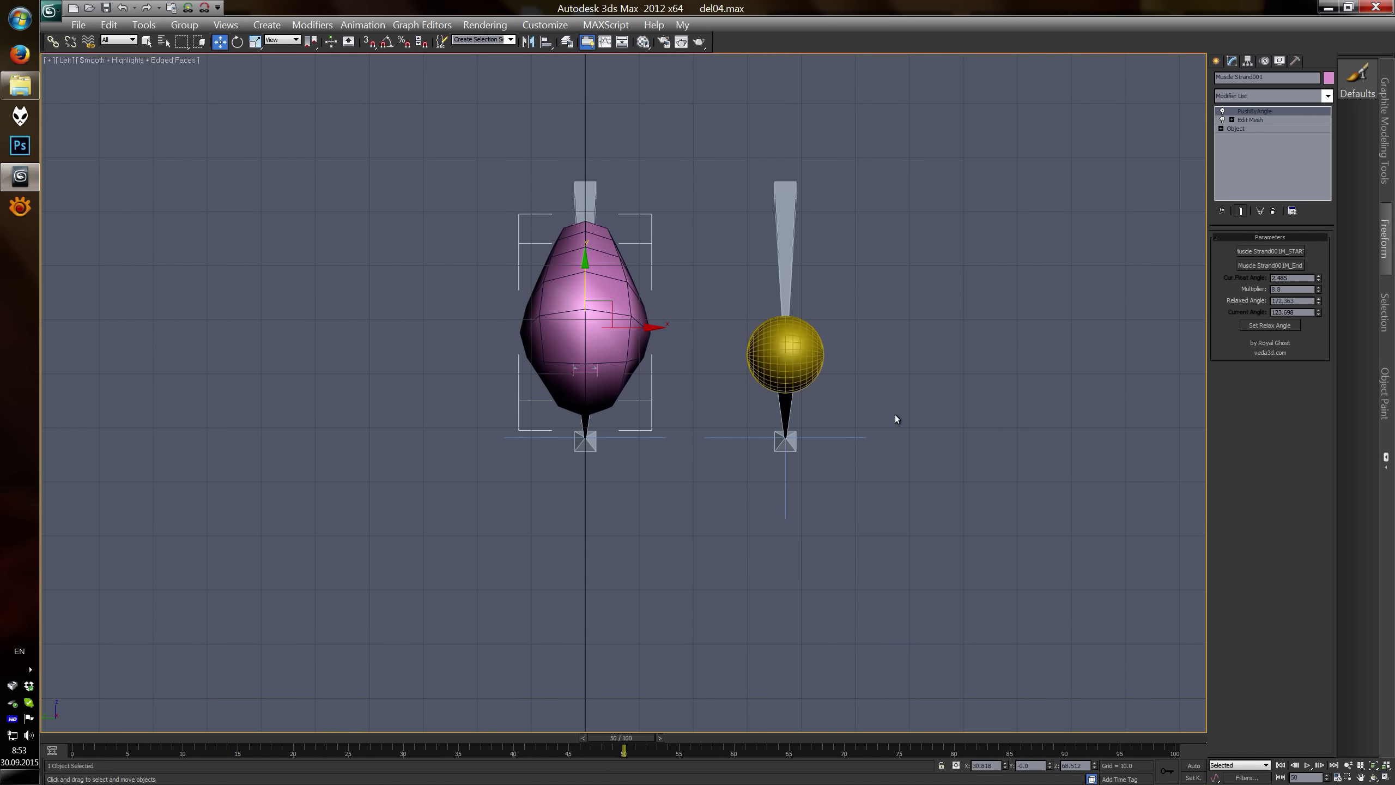
mouse_move(621, 738)
left_mouse_down()
mouse_move(532, 705)
mouse_move(643, 711)
mouse_move(77, 737)
left_mouse_up()
key("w")
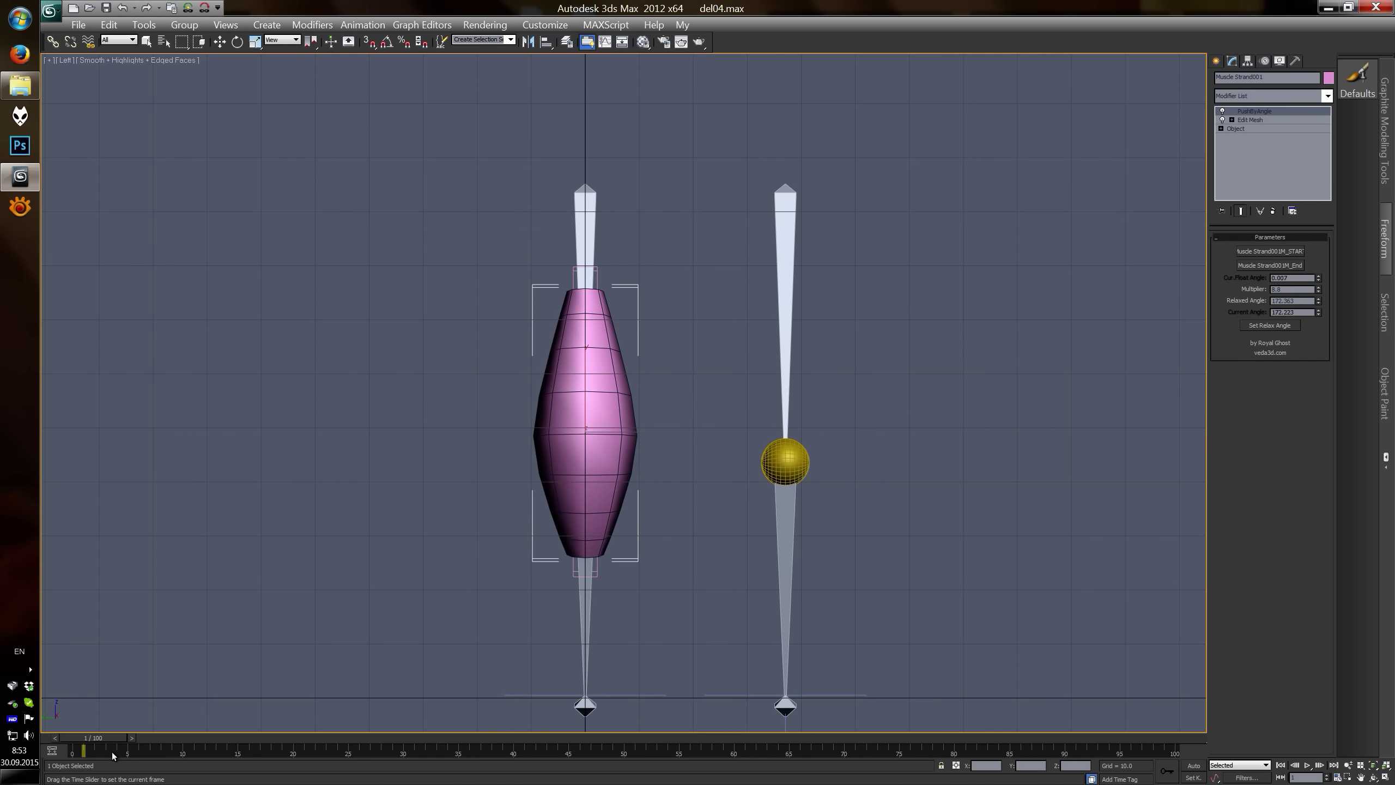
key("f")
left_click(1251, 120)
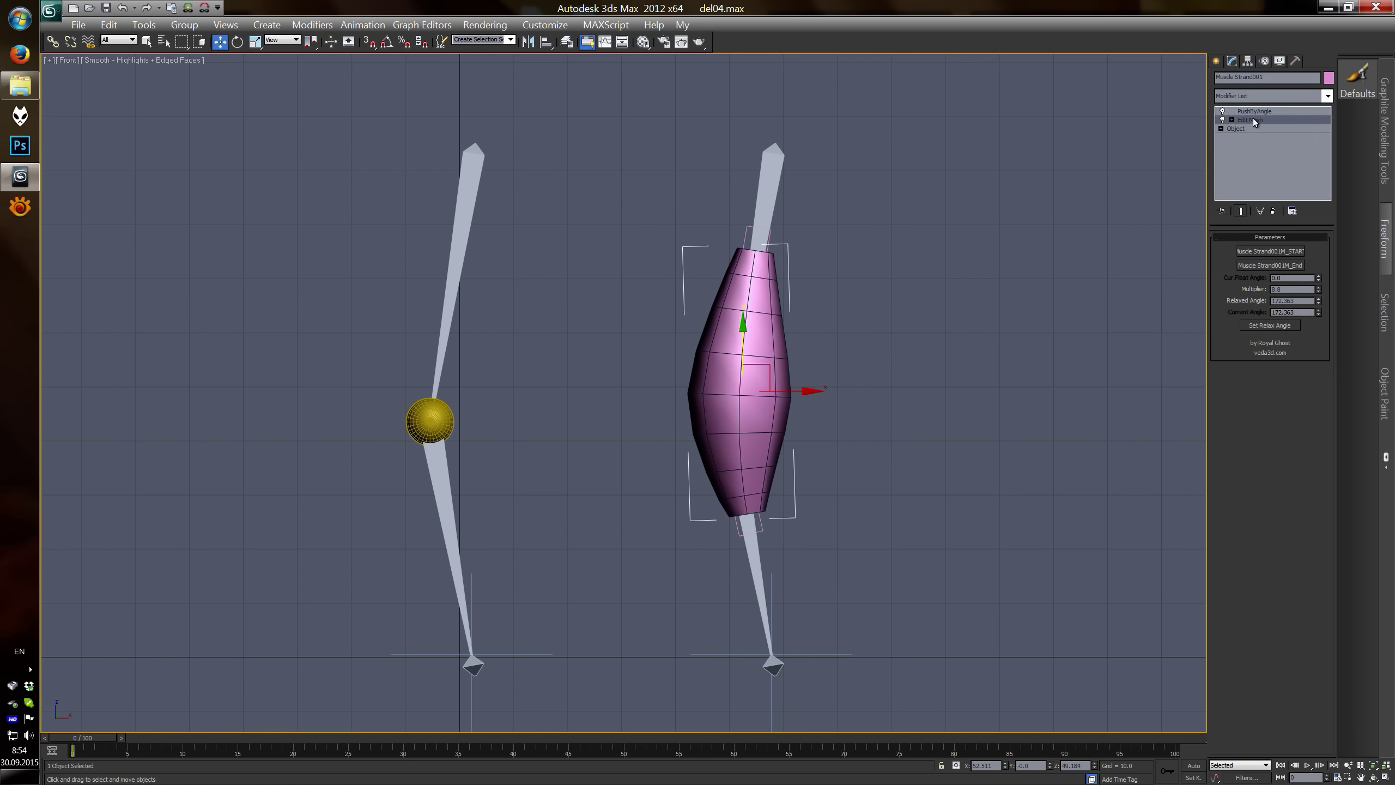
- Add Mesh Select above Edit Mesh with the middle vertex ring soft-selected
left_click(1329, 95)
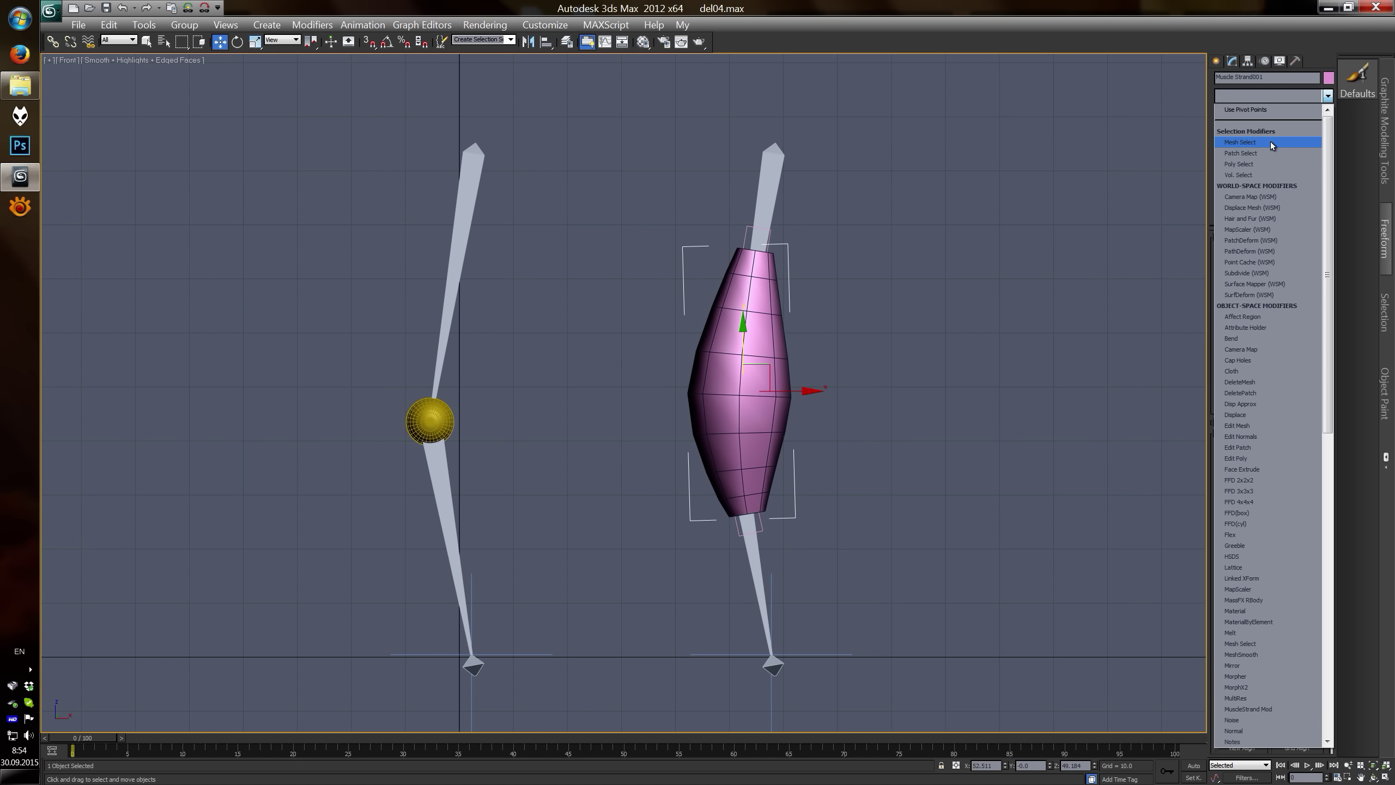
left_click(1271, 141)
key("1")
key("q")
left_click_drag(673, 383, 834, 405)
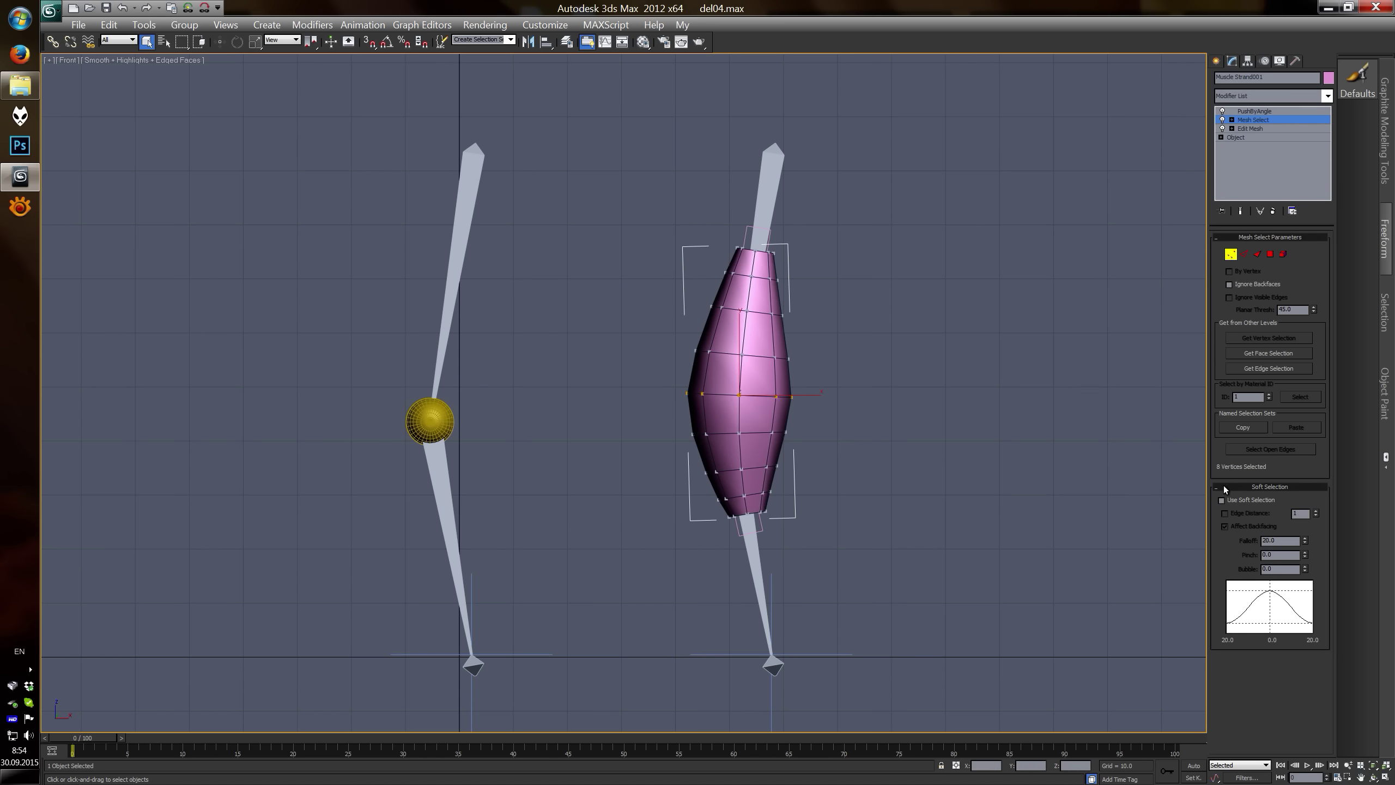
left_click(1222, 500)
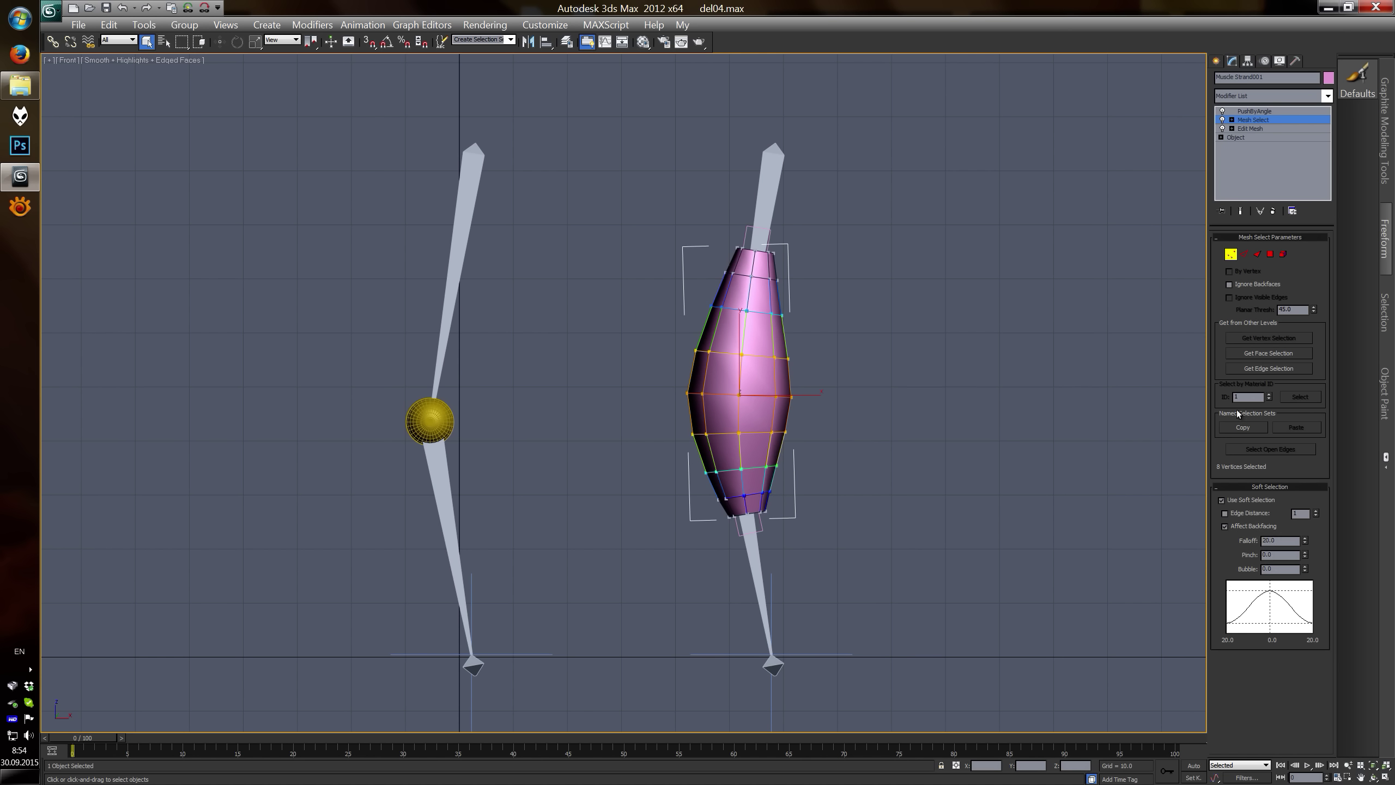
left_click(1259, 111)
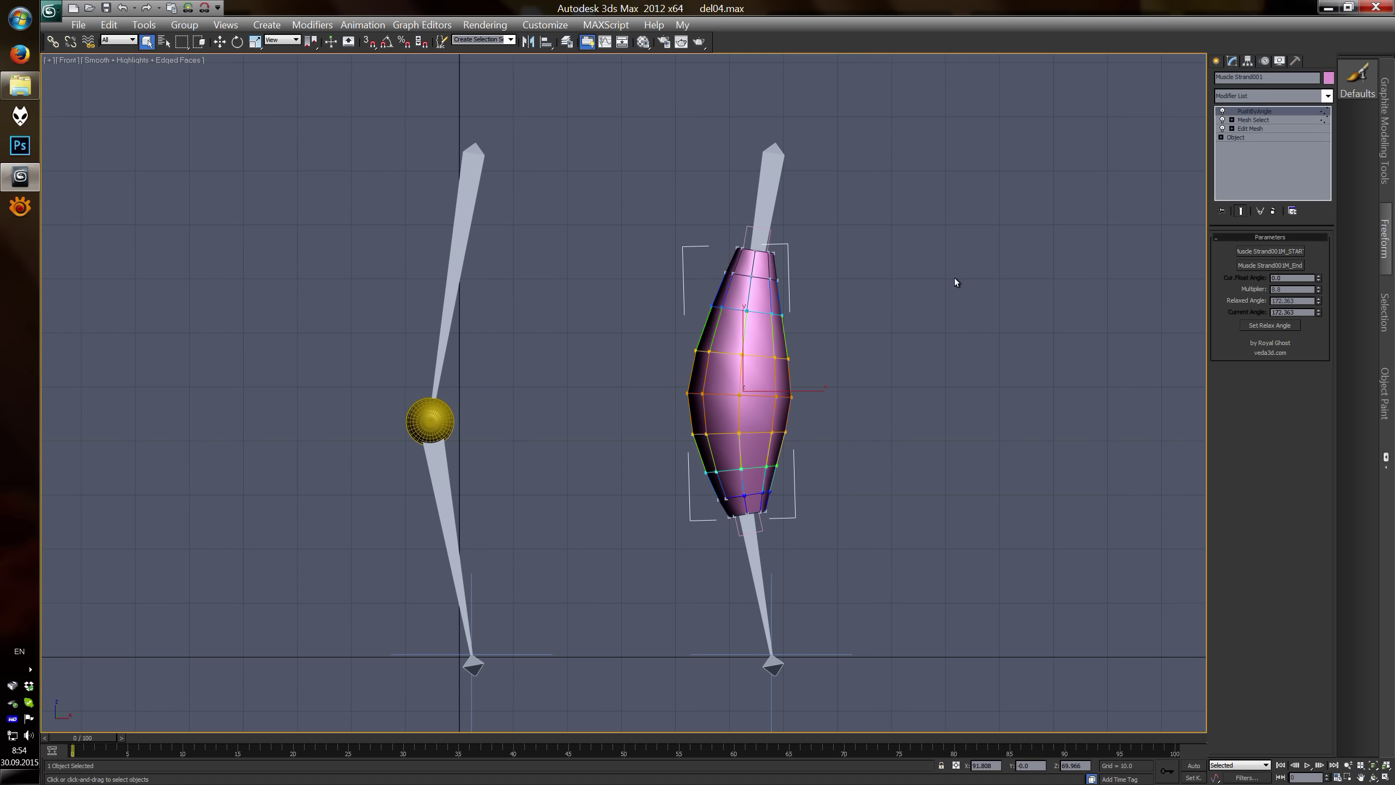
left_click_drag(82, 737, 404, 768)
- In Left view, toggle PushByAngle and Mesh Select off and on to compare the bulge
key("l")
right_click(1223, 114)
left_click(1223, 113)
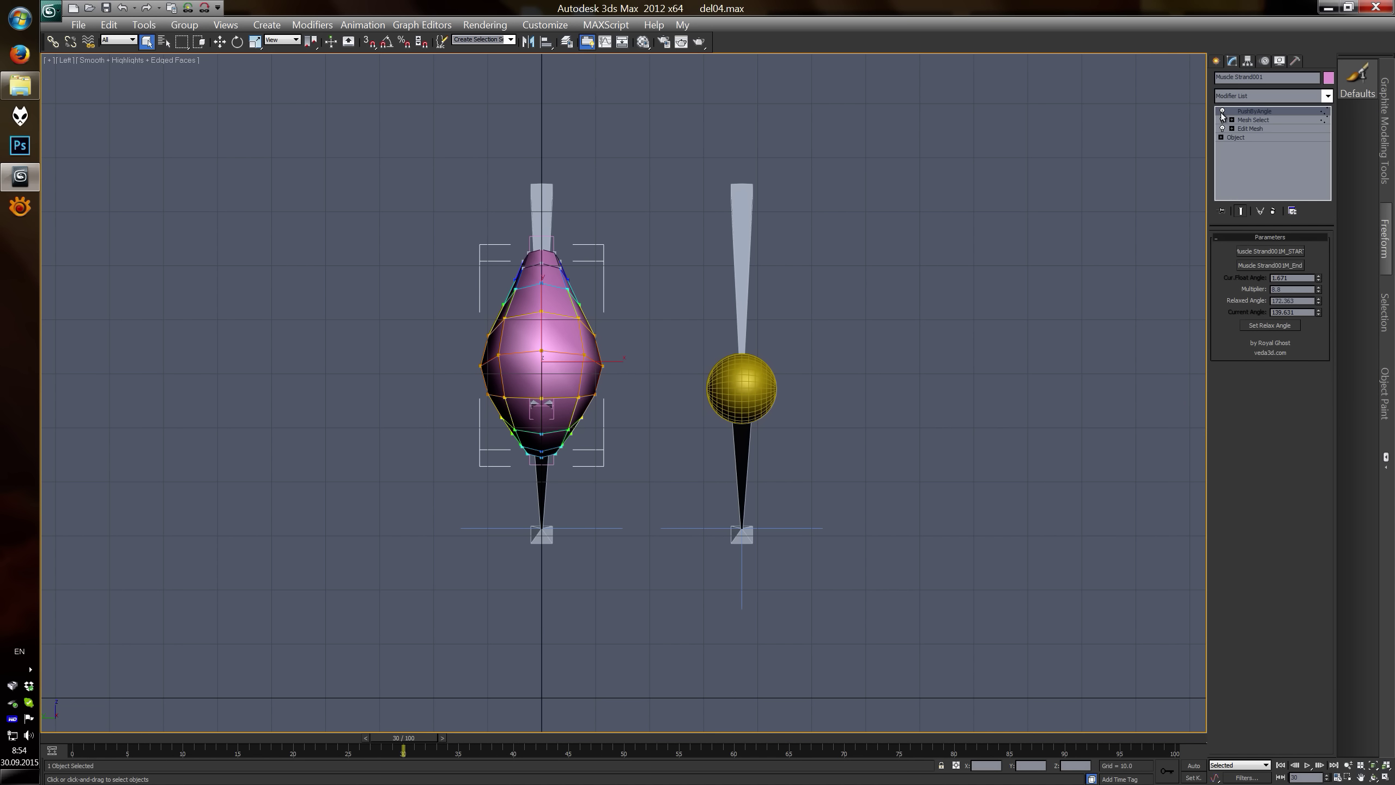
left_click(1223, 112)
left_click(1223, 112)
left_click(1223, 113)
left_click(1223, 120)
left_click(1223, 120)
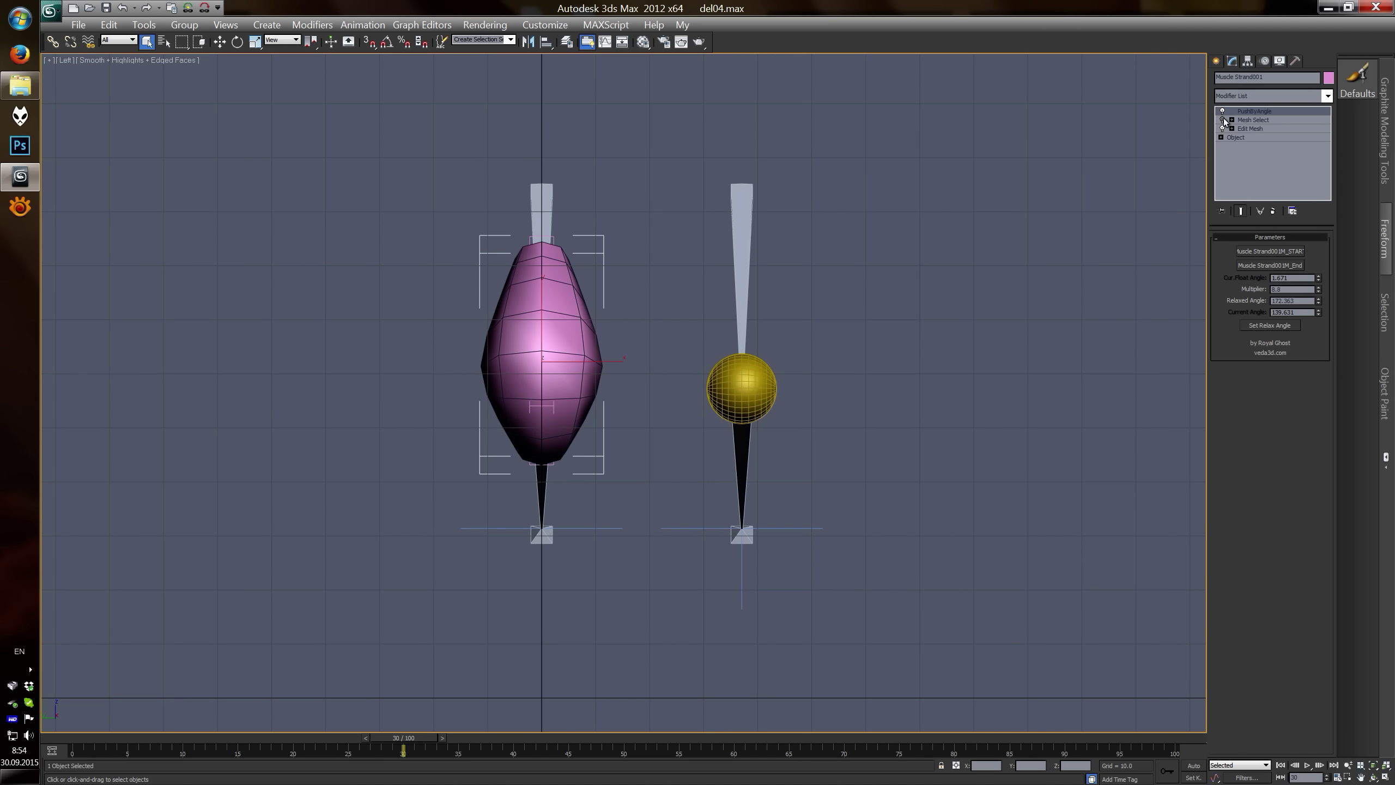
left_click(1326, 96)
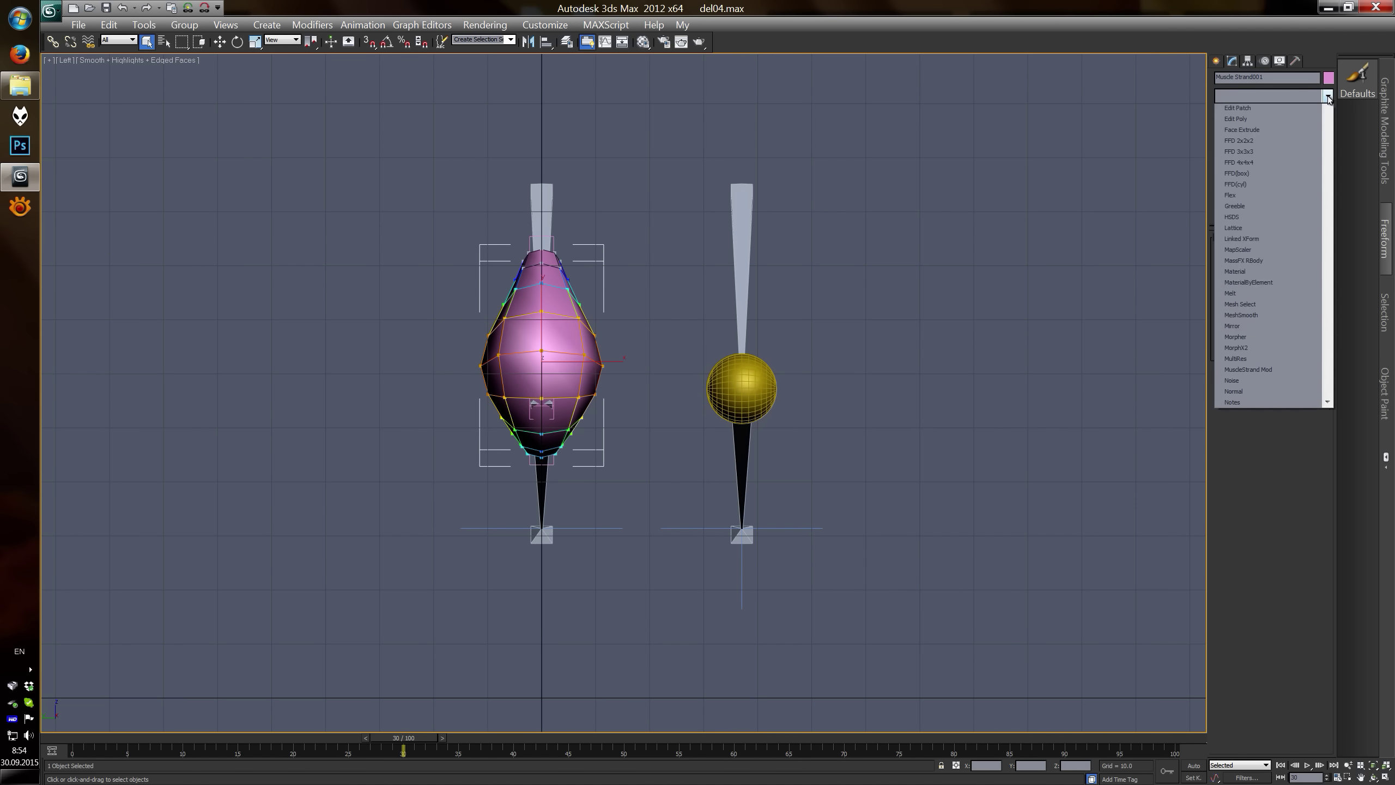
- Add TurboSmooth to the muscle strand and play the arm bend in Front view
key("t")
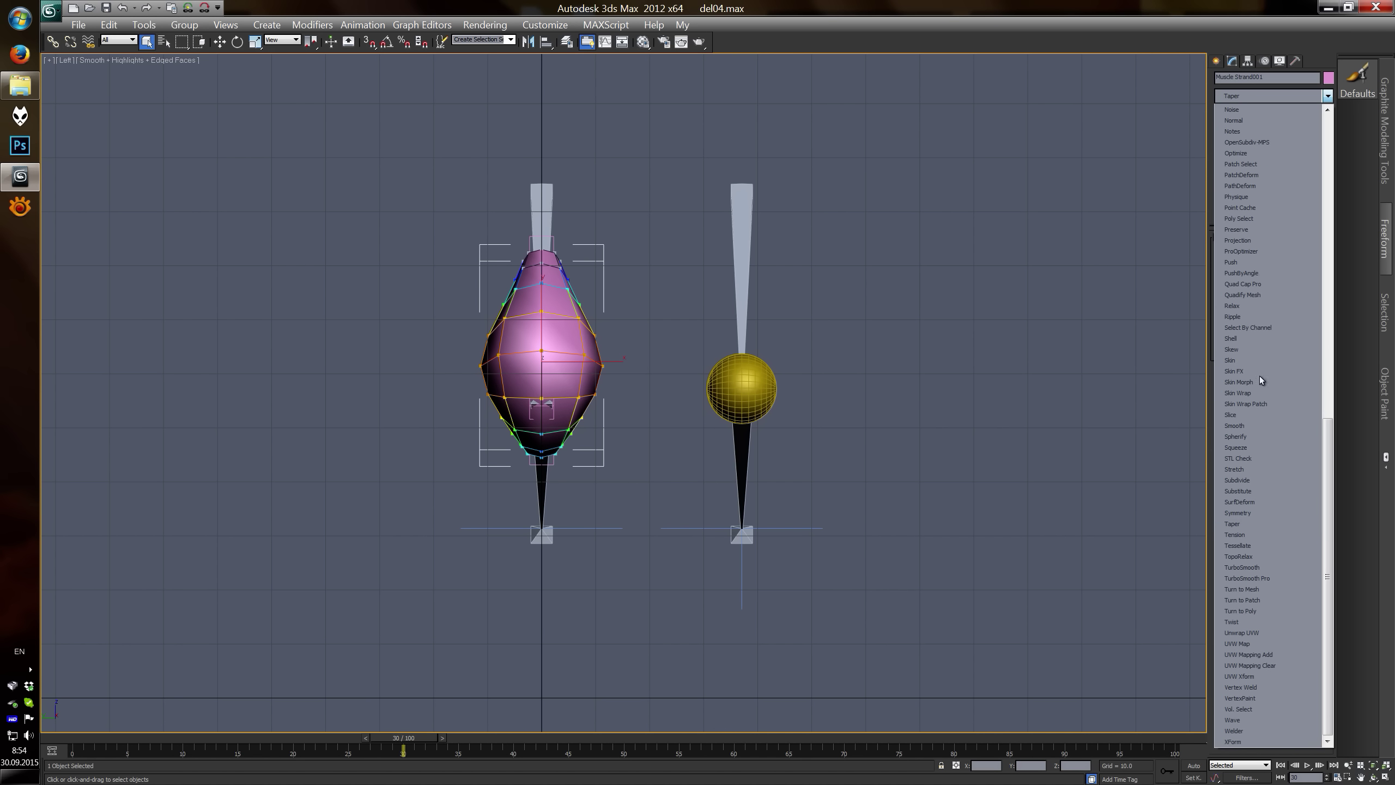
left_click(1256, 567)
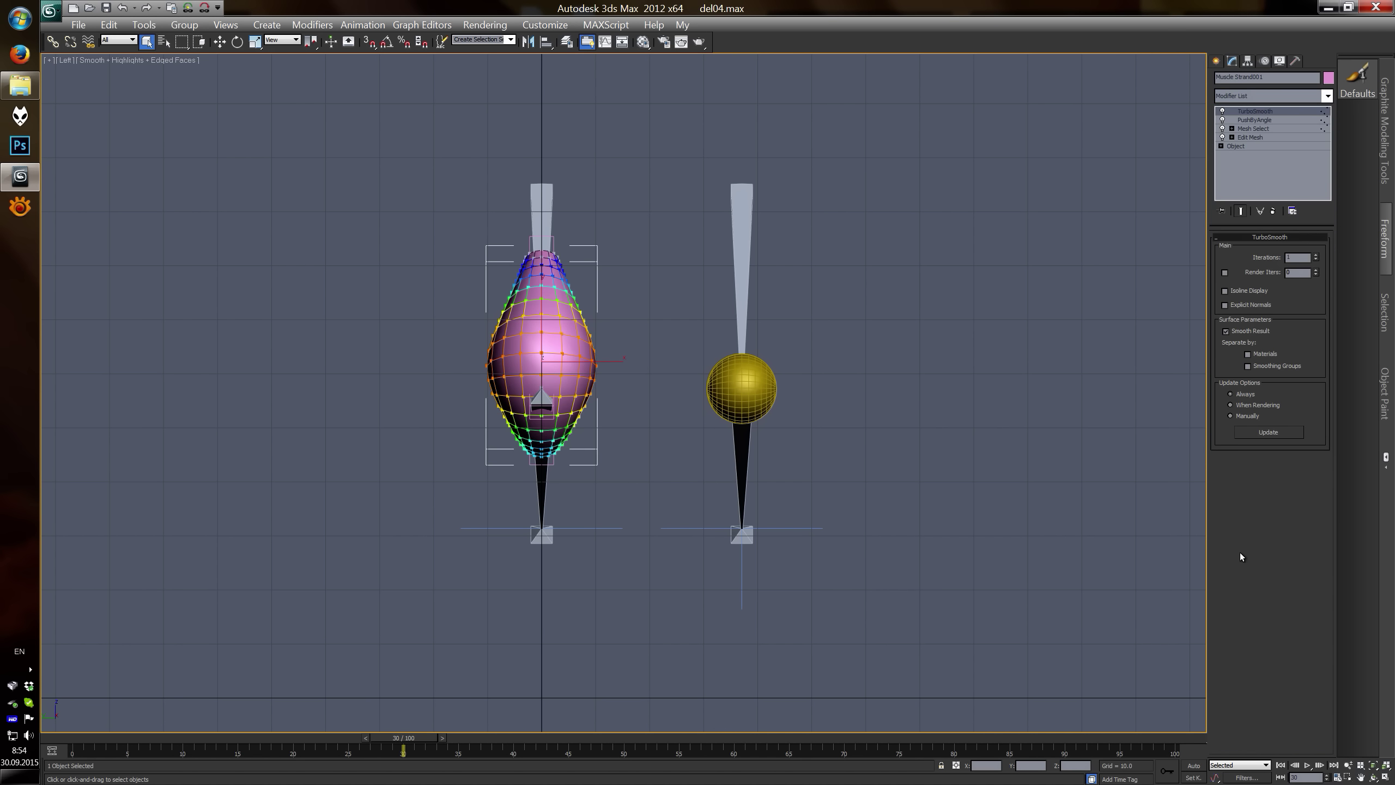
left_click(1308, 765)
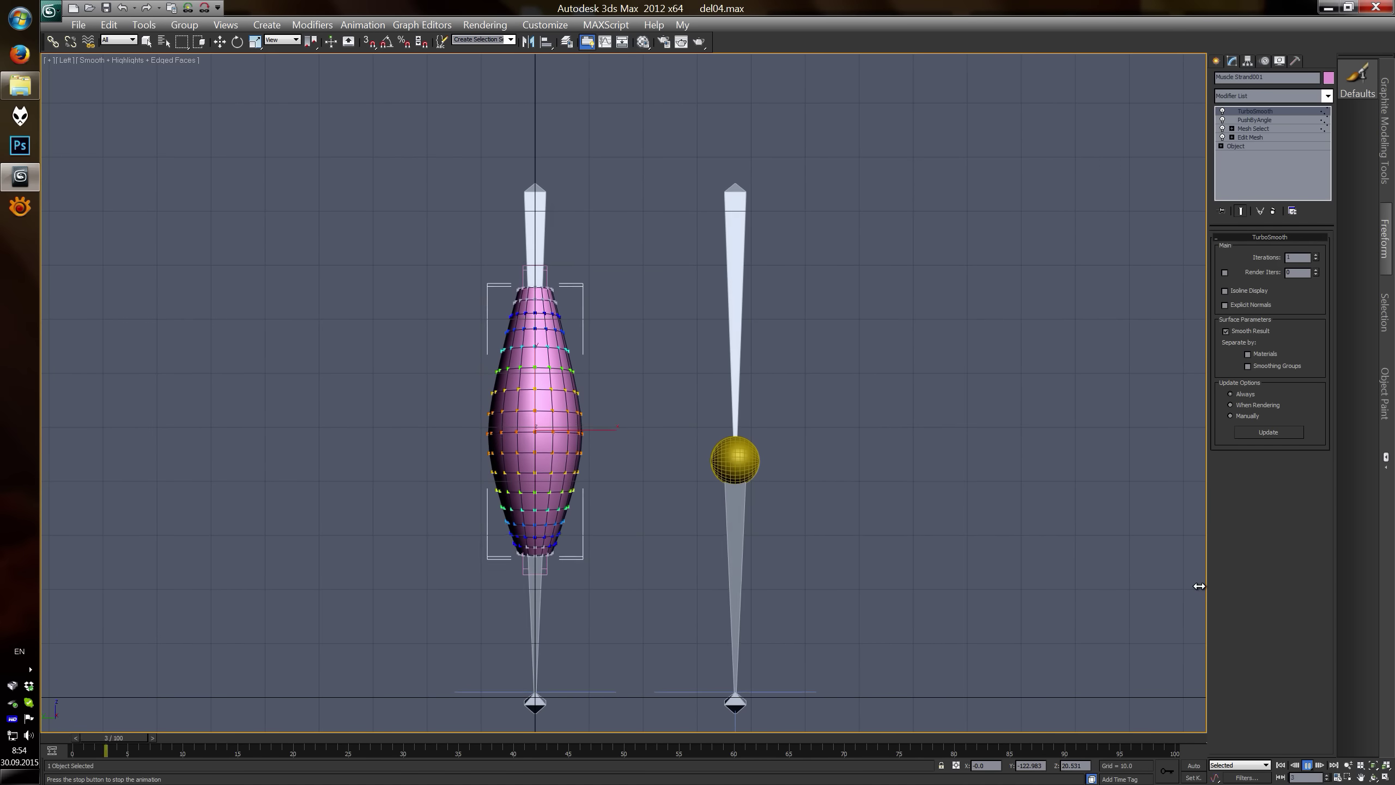
key("slash")
key("f")
left_click(1309, 765)
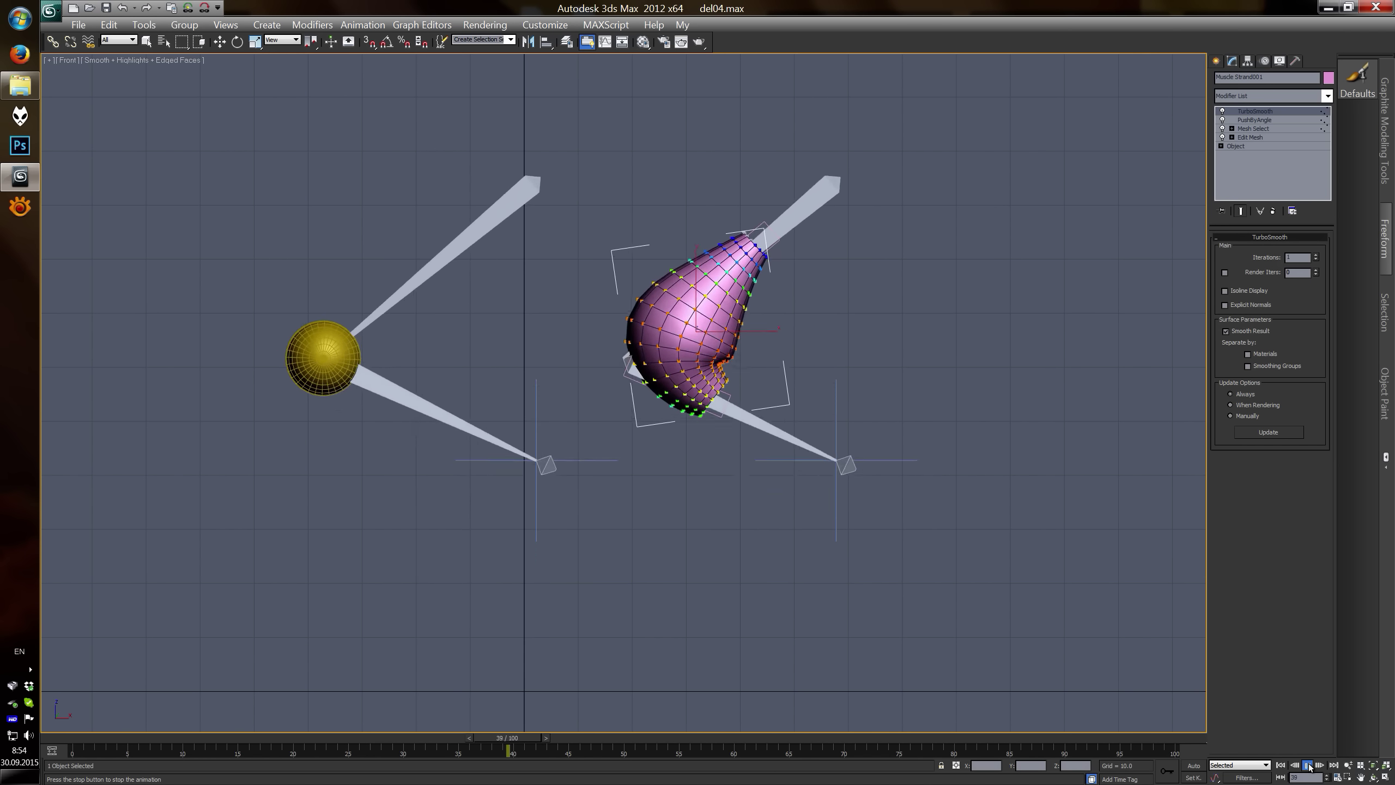
left_click(1309, 765)
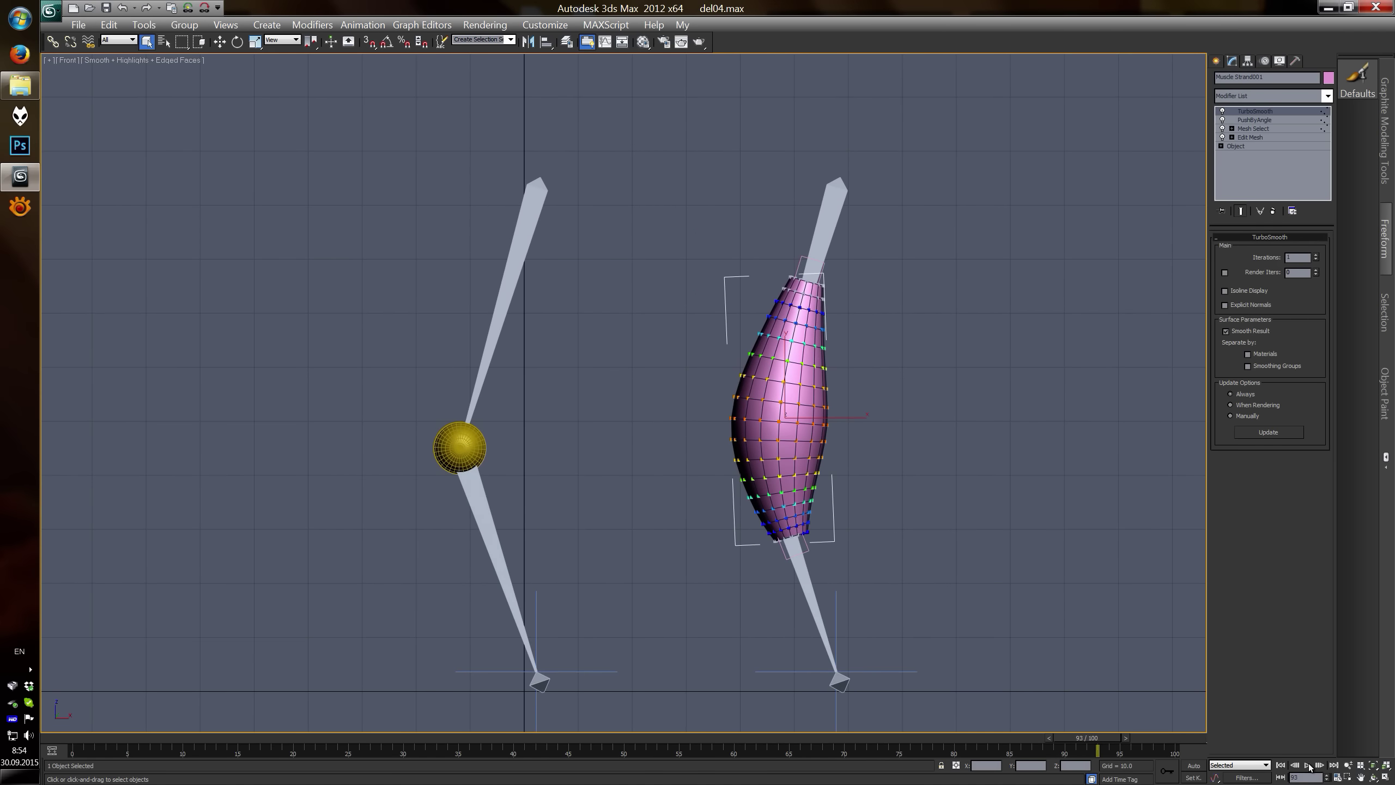